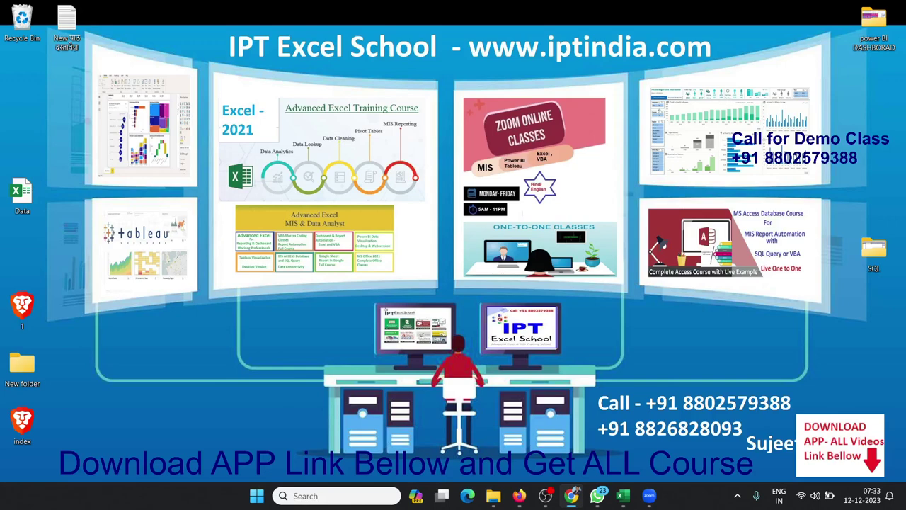
Step: Bring Dashboard-11 to the front and look through its Data, Dashboard and Support sheets
mouse_move(623, 495)
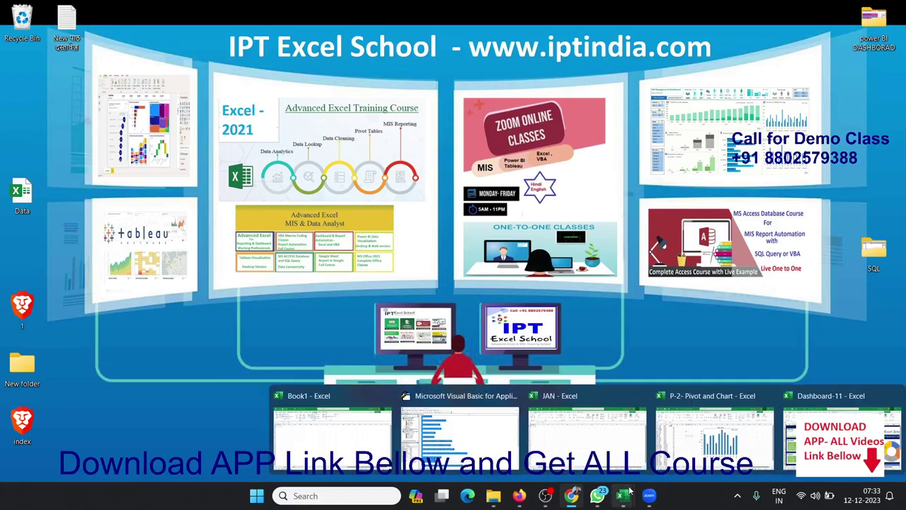
click(835, 435)
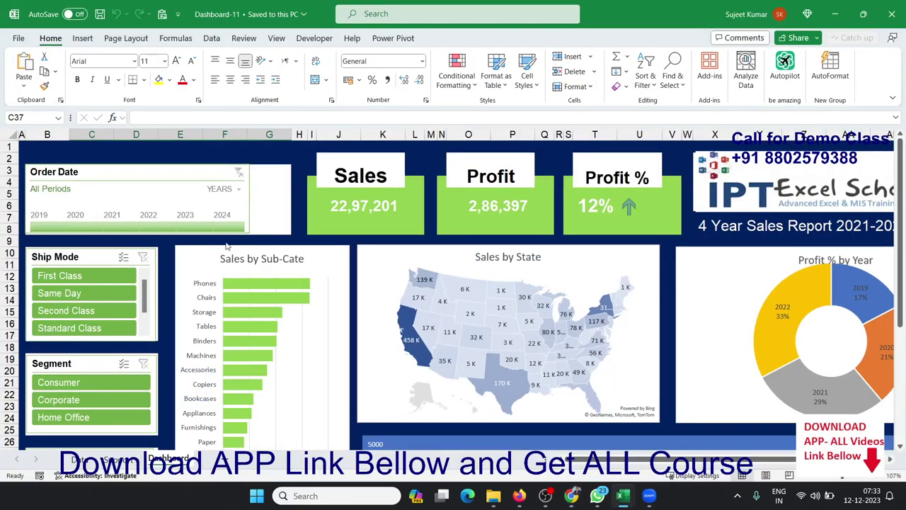
click(79, 459)
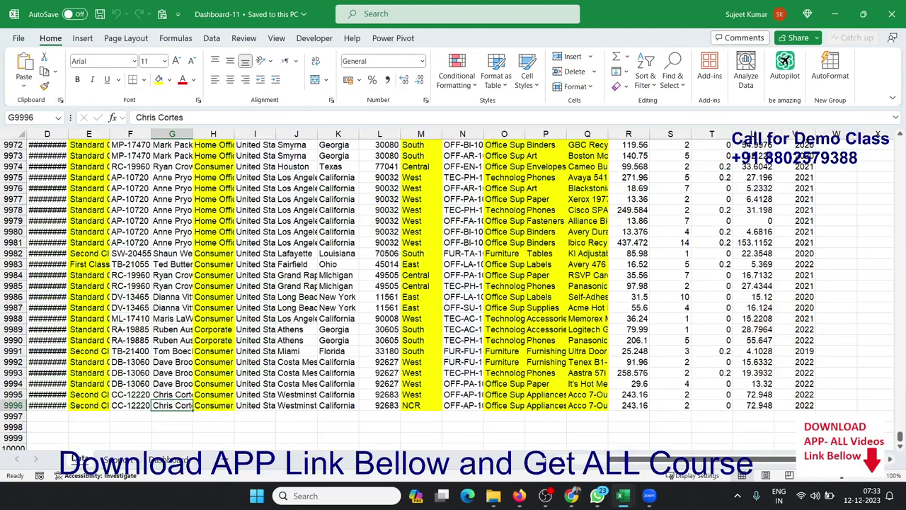
click(155, 460)
scroll(354, 340, down, 3)
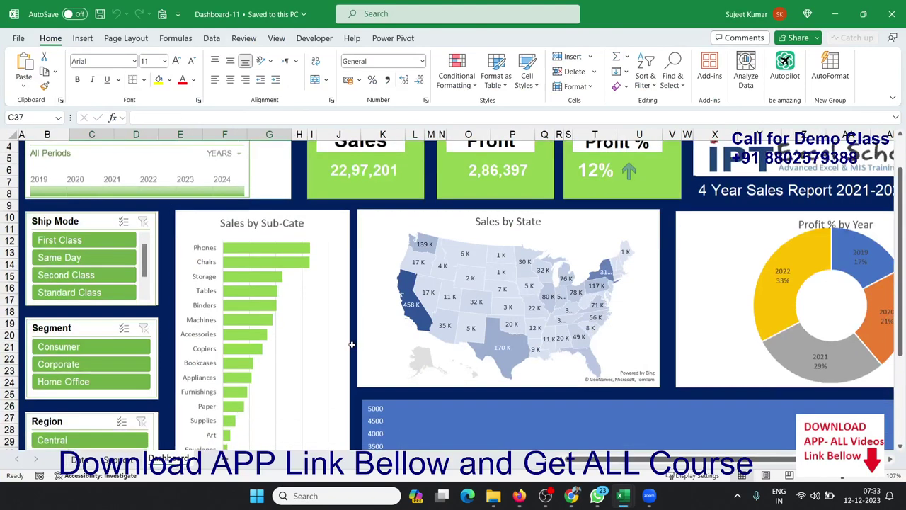
click(364, 327)
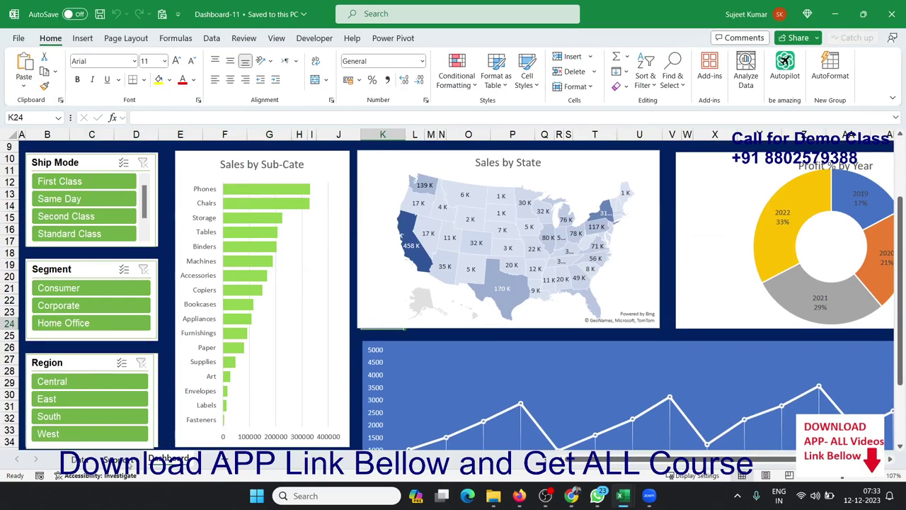
click(122, 460)
drag(566, 461, 548, 461)
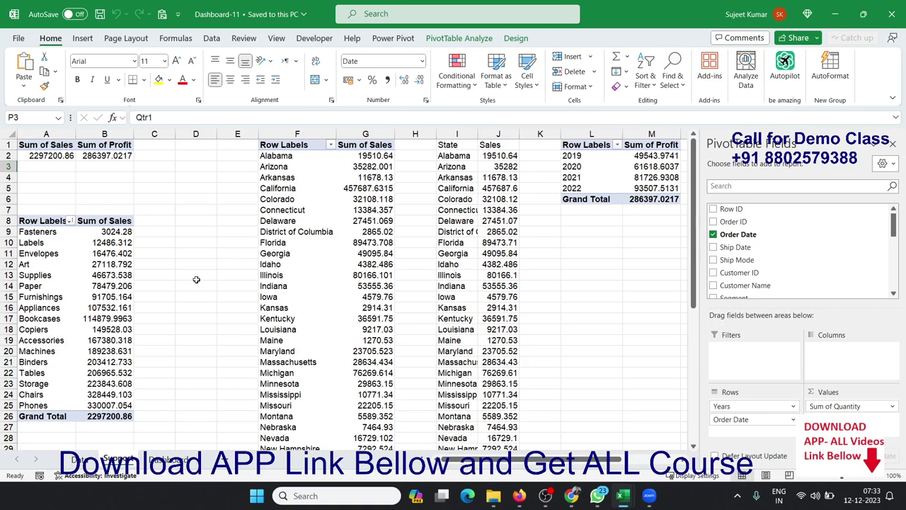
Step: Select the Sales by State map chart, revisit the Data and Support sheets, then return to Dashboard
mouse_move(629, 499)
click(174, 464)
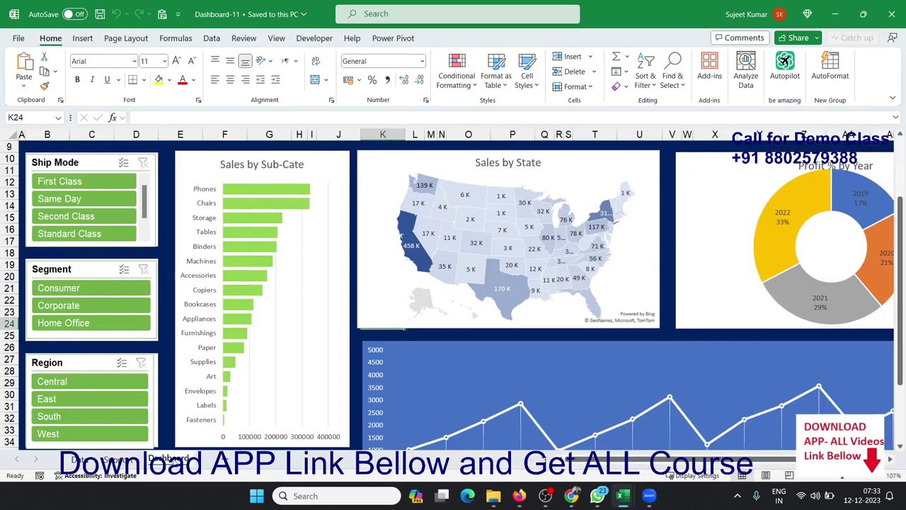
click(401, 323)
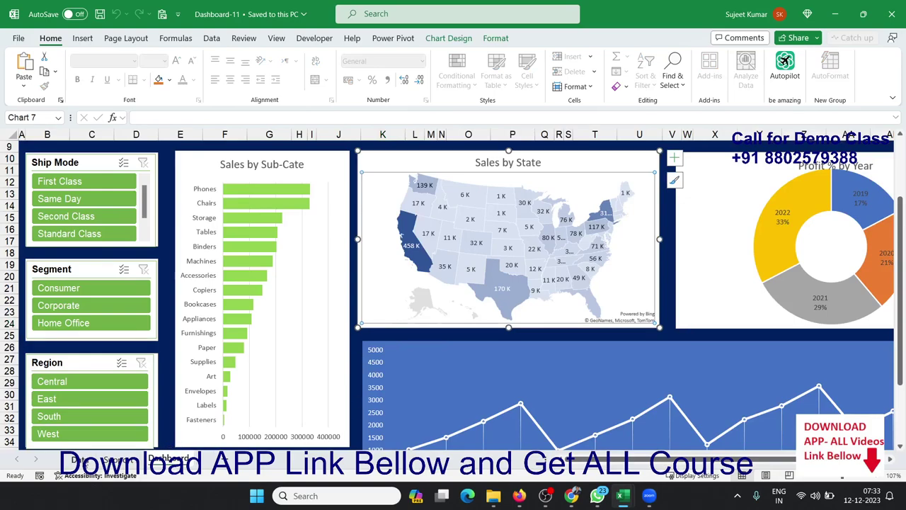
key(ctrl+Page_Up)
key(ctrl+Page_Up)
scroll(230, 423, up, 9)
scroll(232, 425, up, 14)
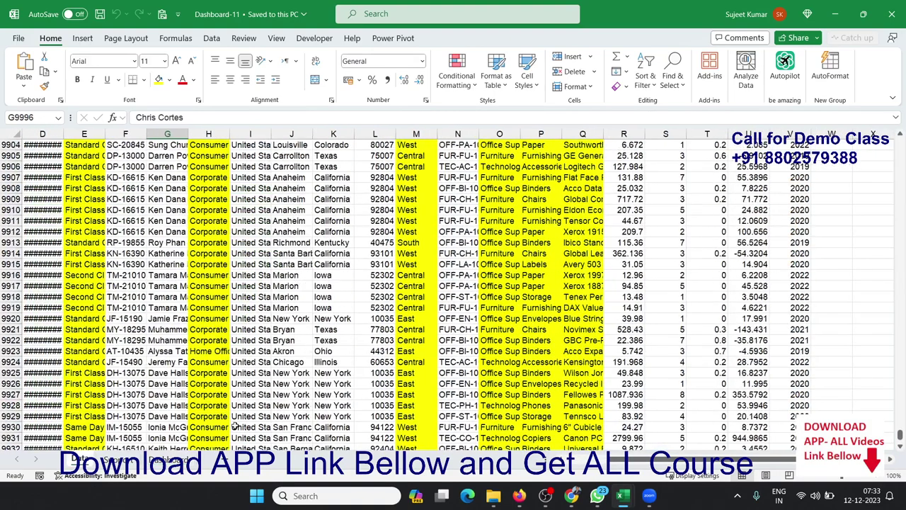
scroll(234, 427, up, 1)
click(120, 460)
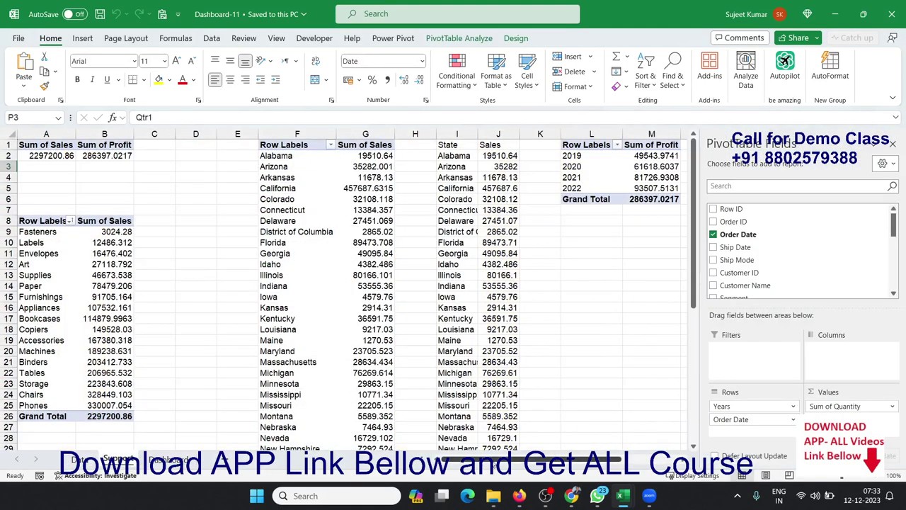
mouse_move(537, 461)
mouse_down()
mouse_move(590, 468)
mouse_move(496, 468)
mouse_up()
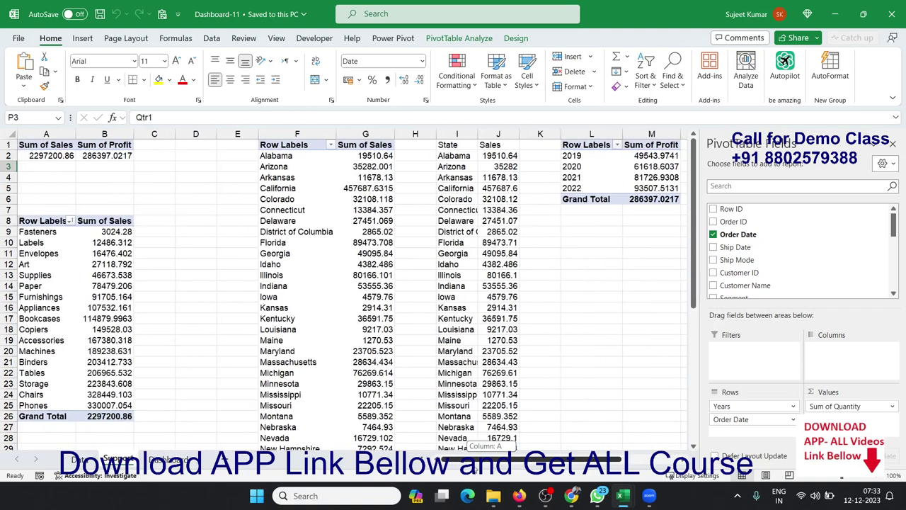
click(169, 461)
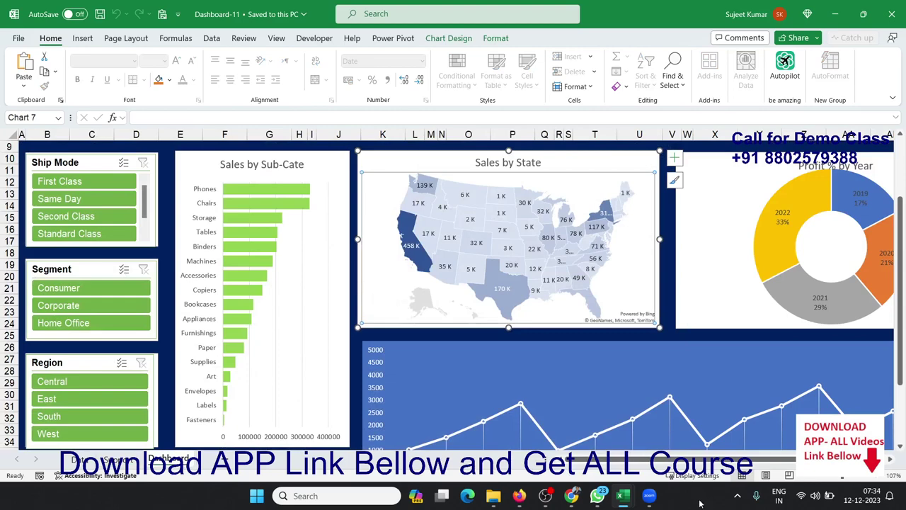
Step: Switch to the P-2- Pivot and Chart workbook and select its SAles 2023 chart
mouse_move(623, 500)
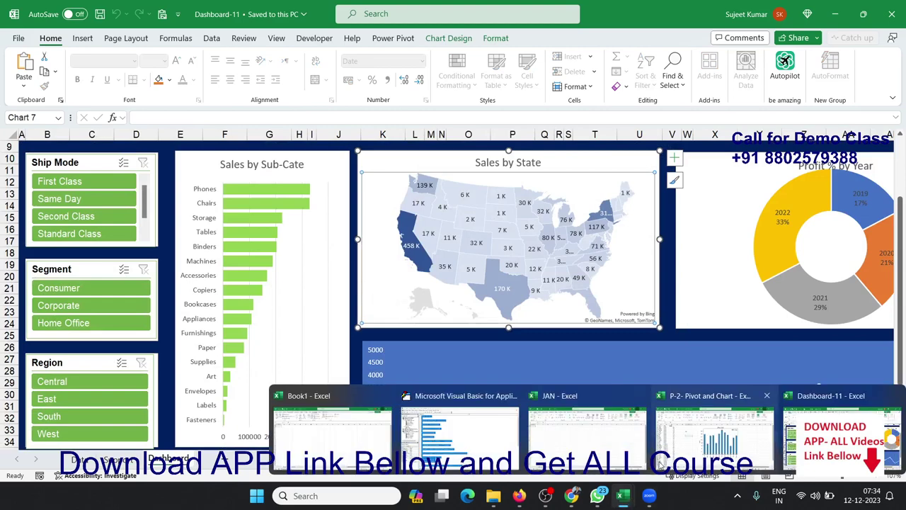
click(715, 433)
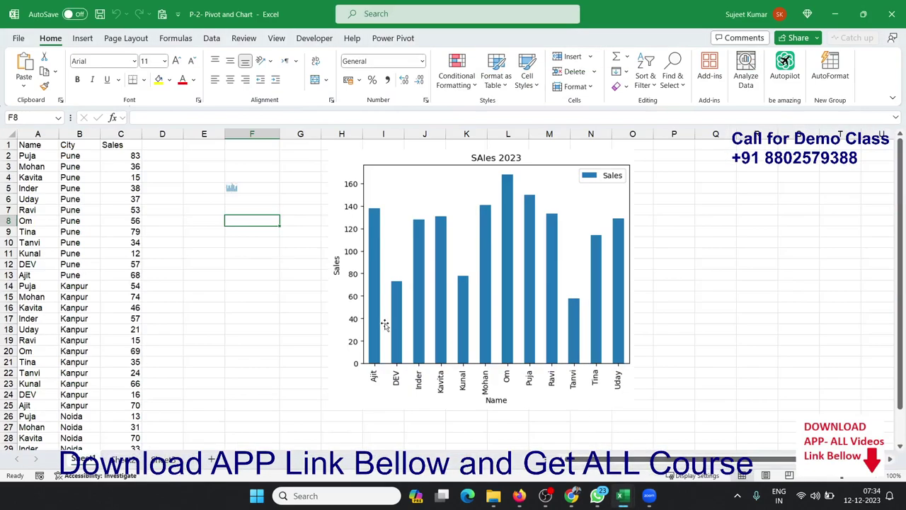
click(349, 306)
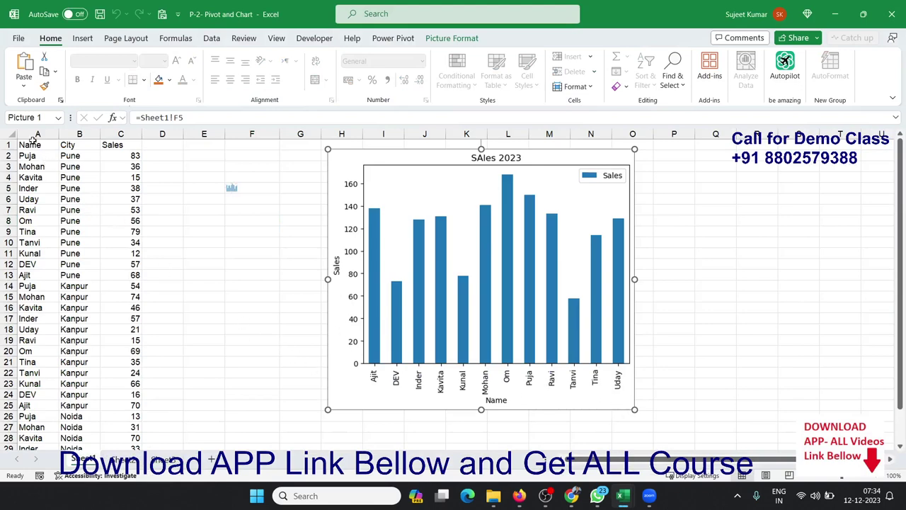
Step: Delete the code after the first import in F5's Python cell, commit it, and dismiss the feedback dialog
click(249, 188)
double_click(249, 188)
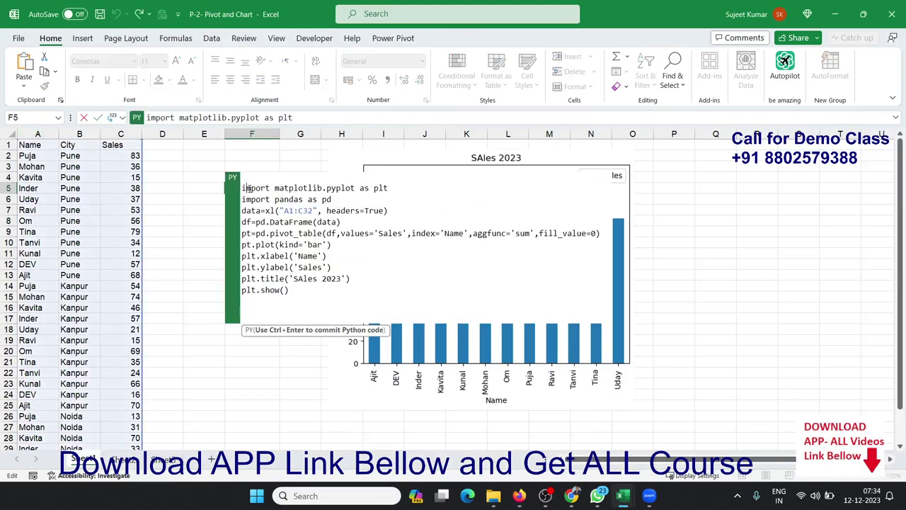
drag(302, 293, 224, 195)
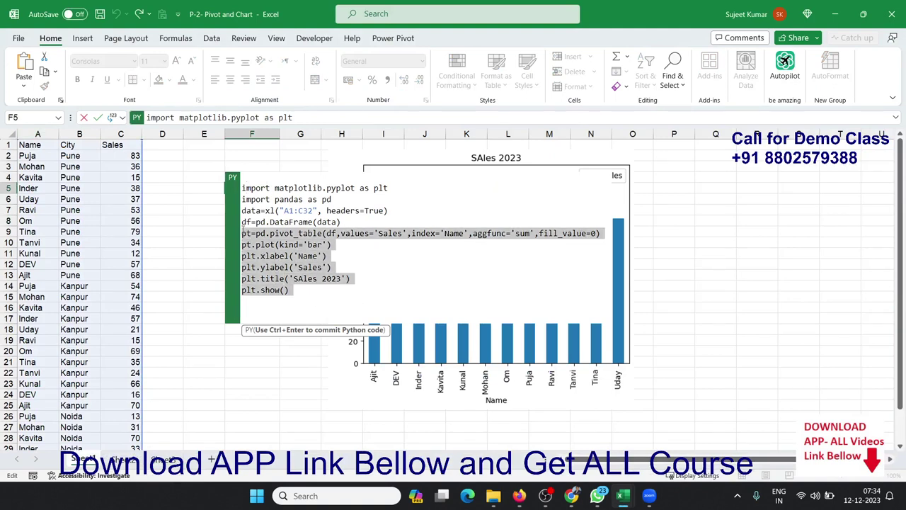
key(BackSpace)
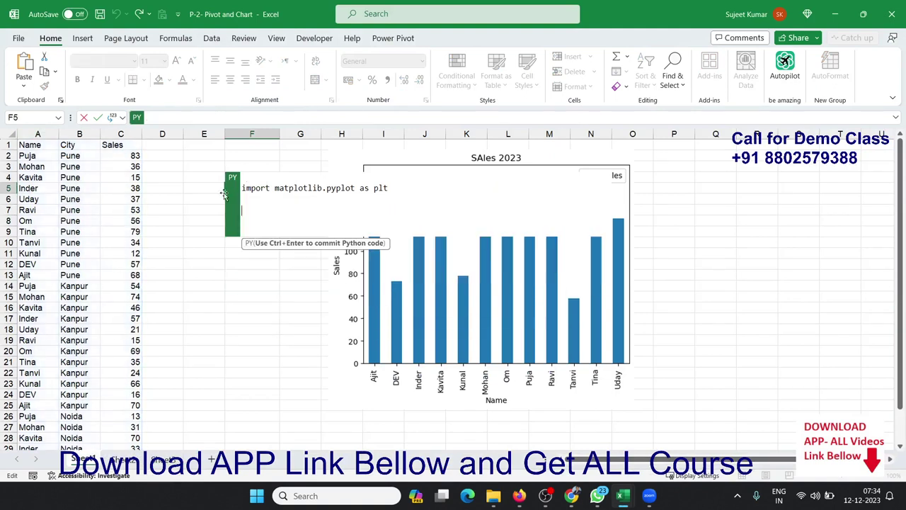
key(ctrl+Return)
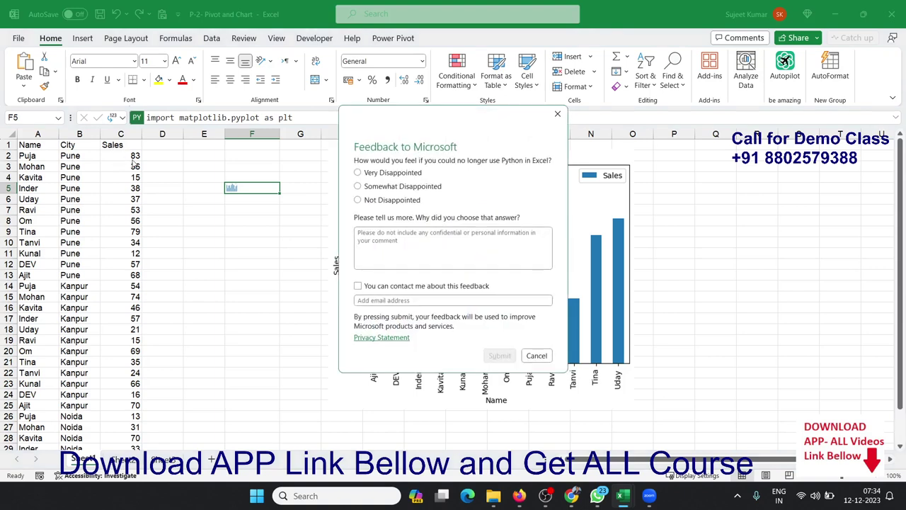
click(557, 114)
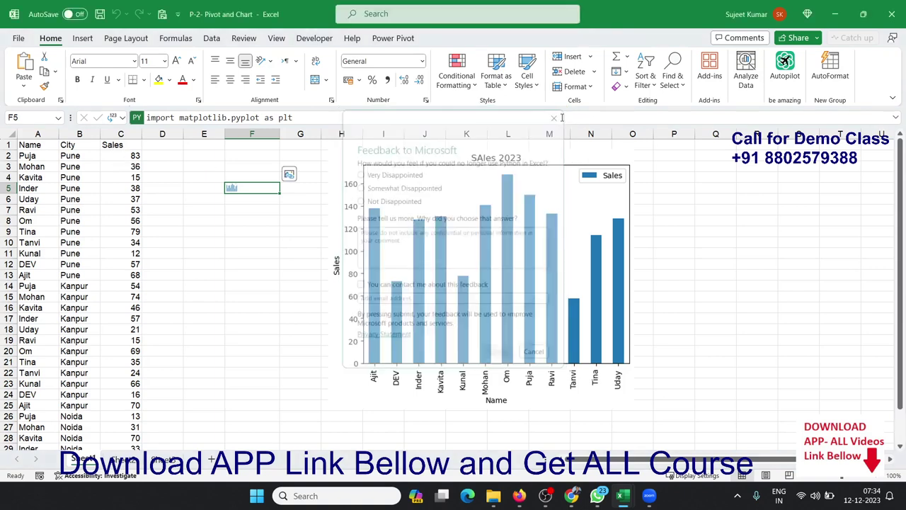
Step: Change Puja's Pune sales in C2 to 100
click(120, 154)
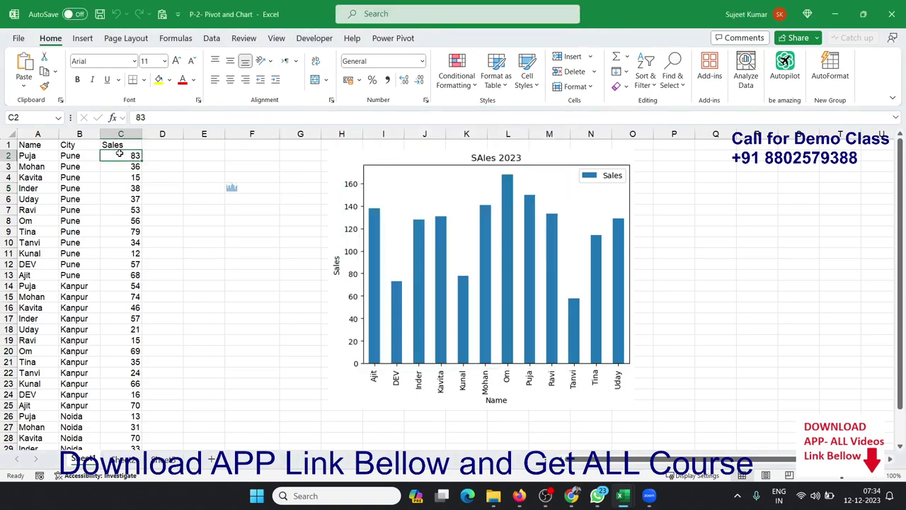
text(100)
key(Return)
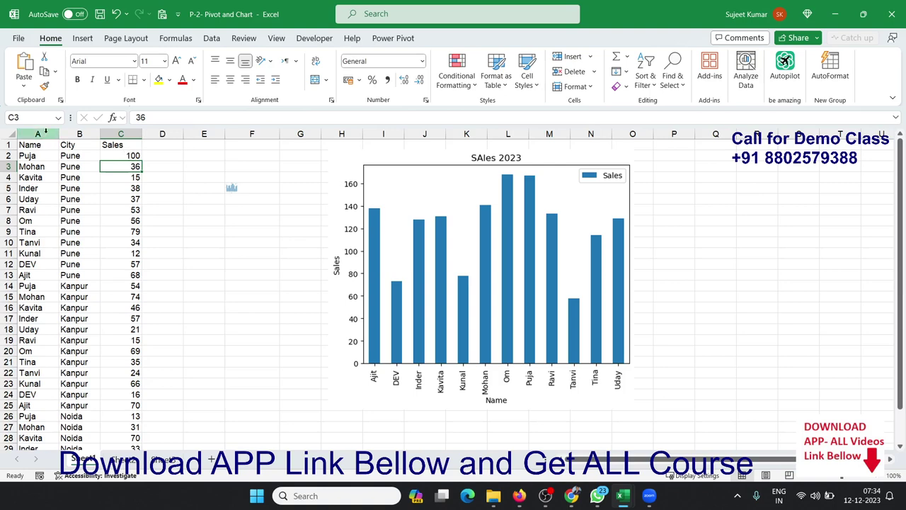
Step: Copy the Name, City and Sales columns A:C and paste them at A1 of the next blank sheet
mouse_move(47, 131)
mouse_down()
mouse_move(152, 131)
mouse_move(132, 130)
mouse_up()
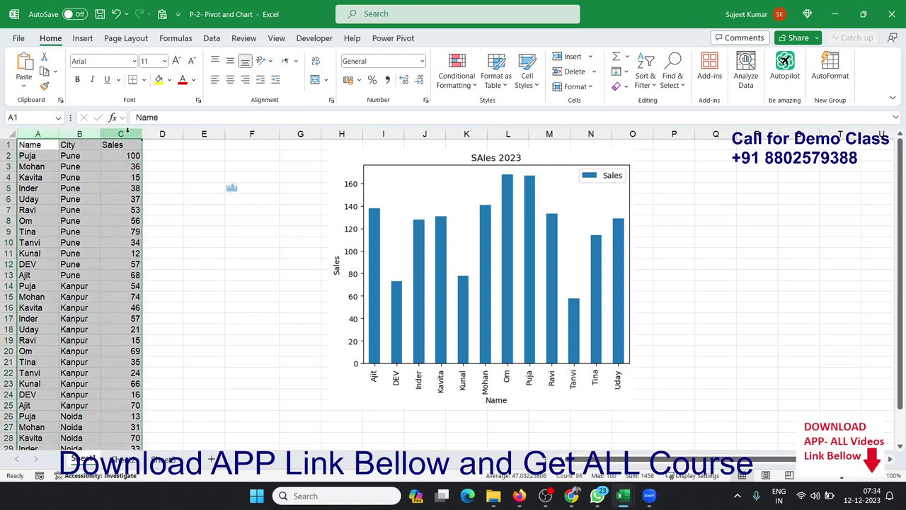
key(ctrl+c)
key(ctrl+Page_Down)
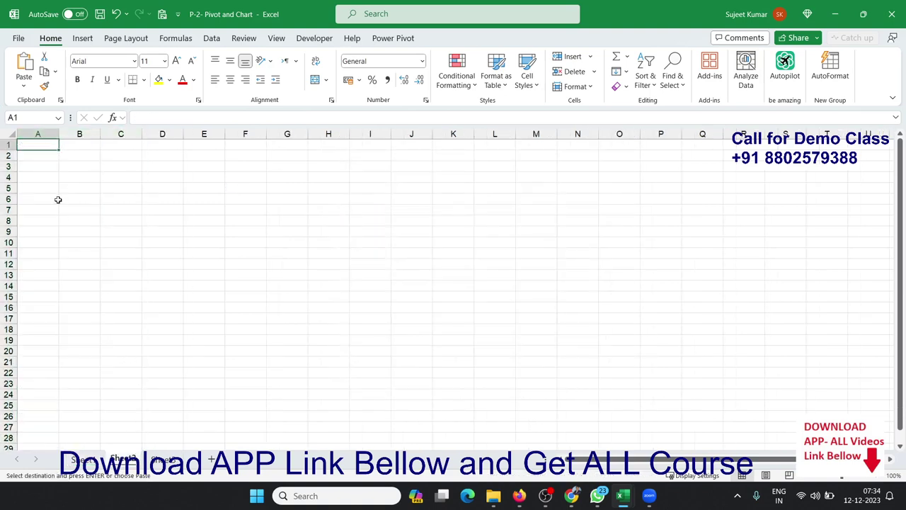
key(ctrl+v)
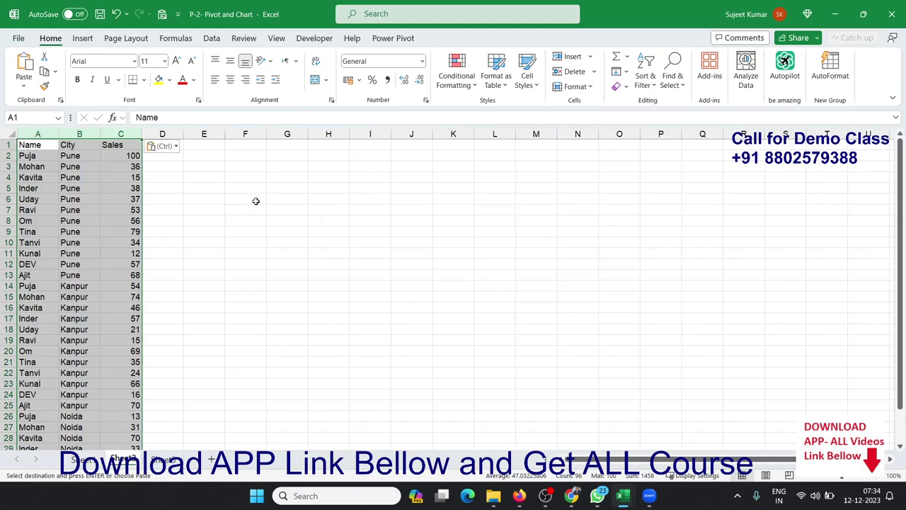
click(282, 195)
click(176, 40)
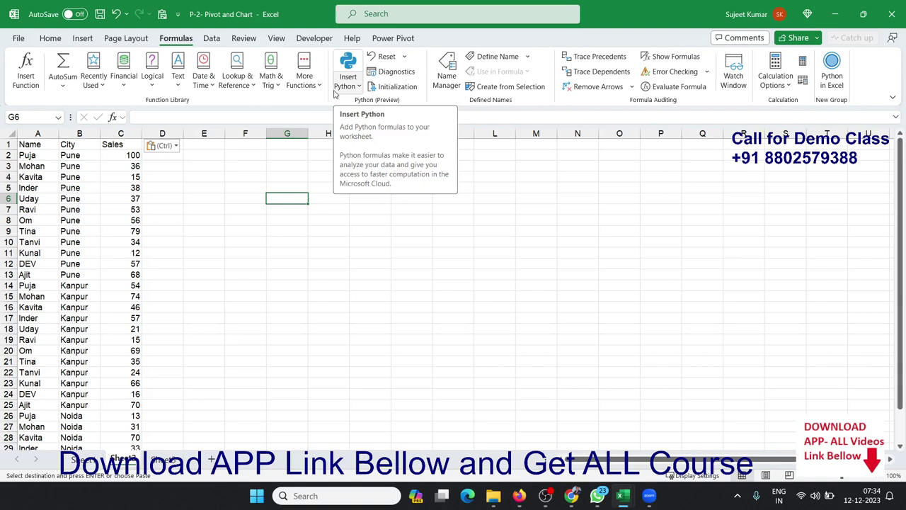
Step: Check the Microsoft 365 Insider channel under File > Account, cancel the change, and go to the start page
click(30, 38)
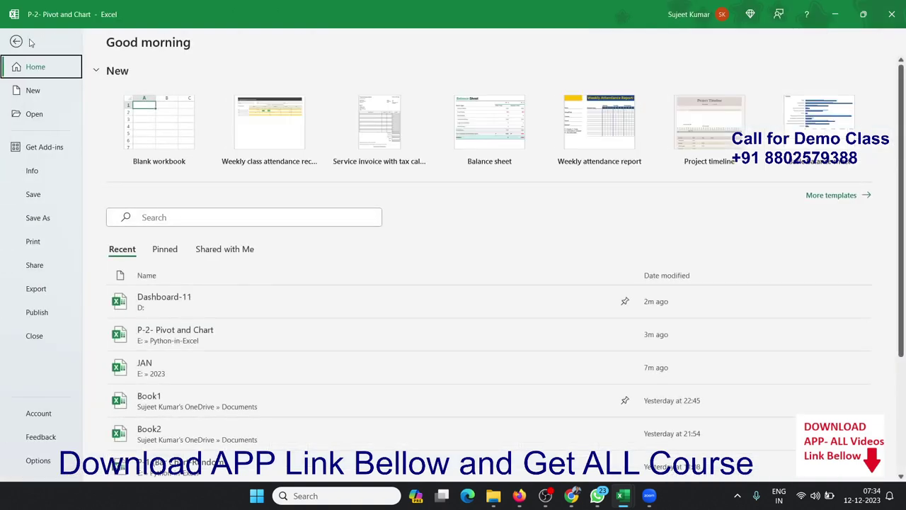
click(55, 411)
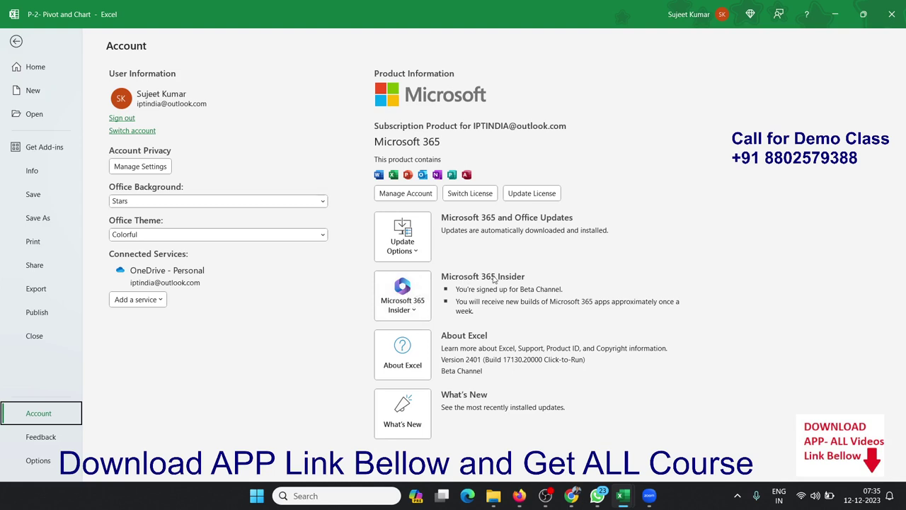
click(423, 311)
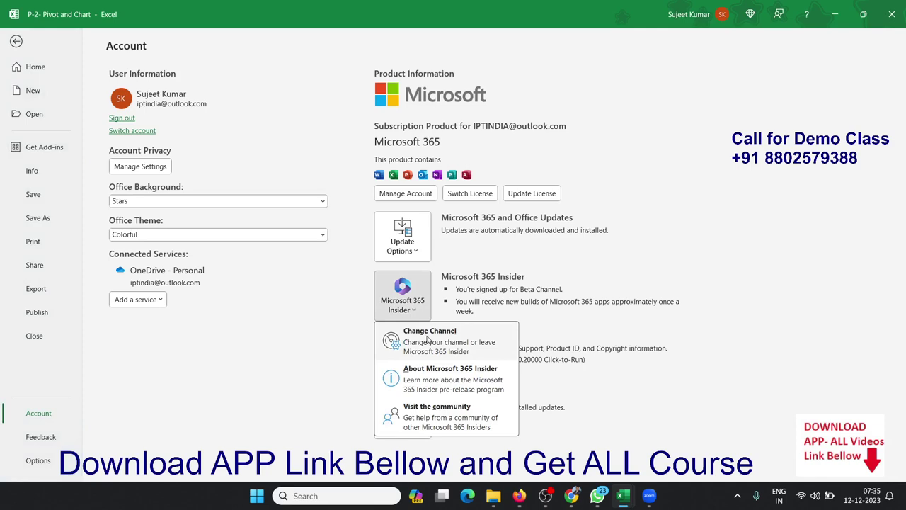
click(426, 338)
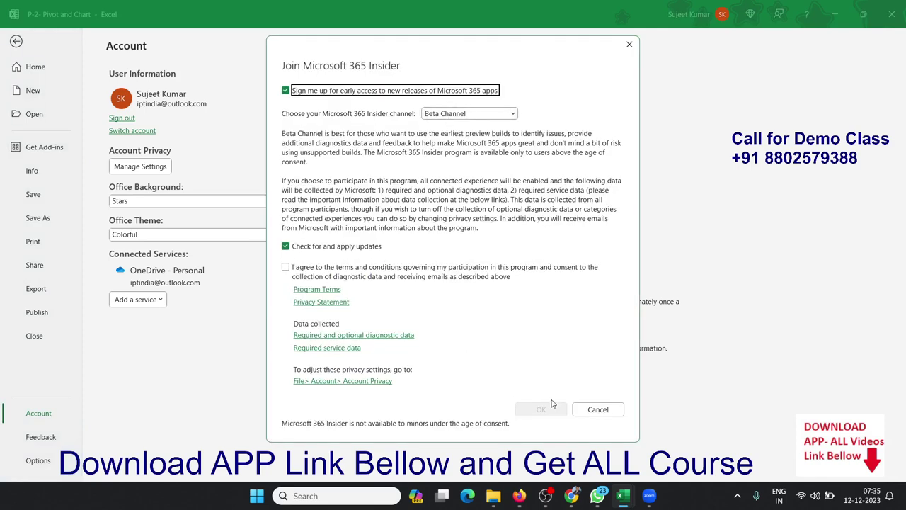
click(580, 414)
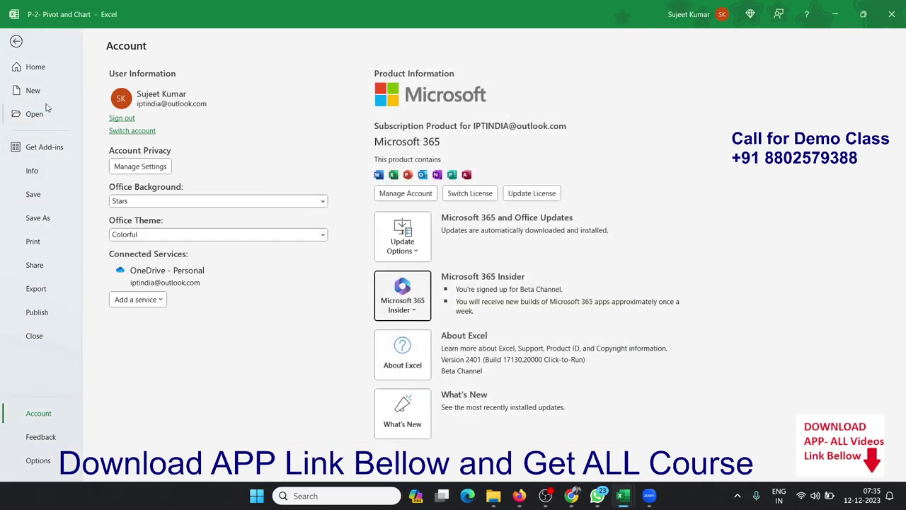
click(29, 62)
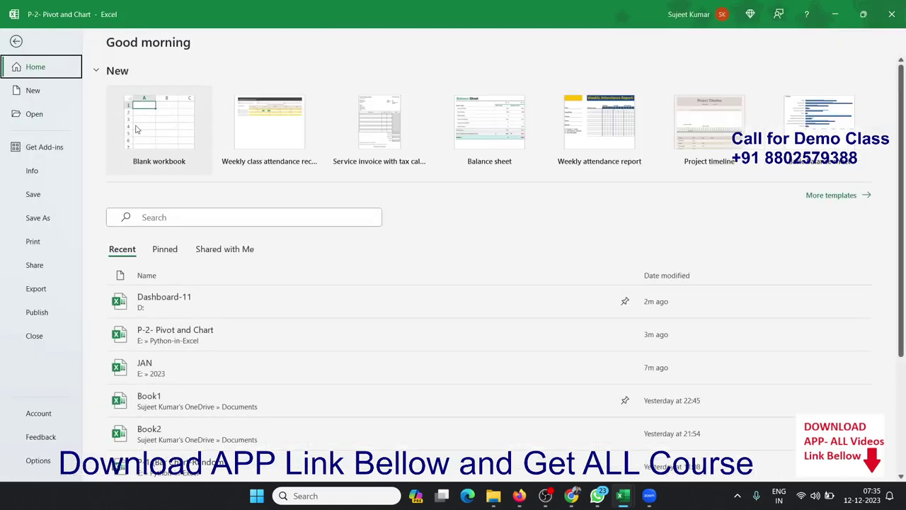
Step: Leave the start page and return to the P-2- Pivot and Chart worksheet
click(15, 42)
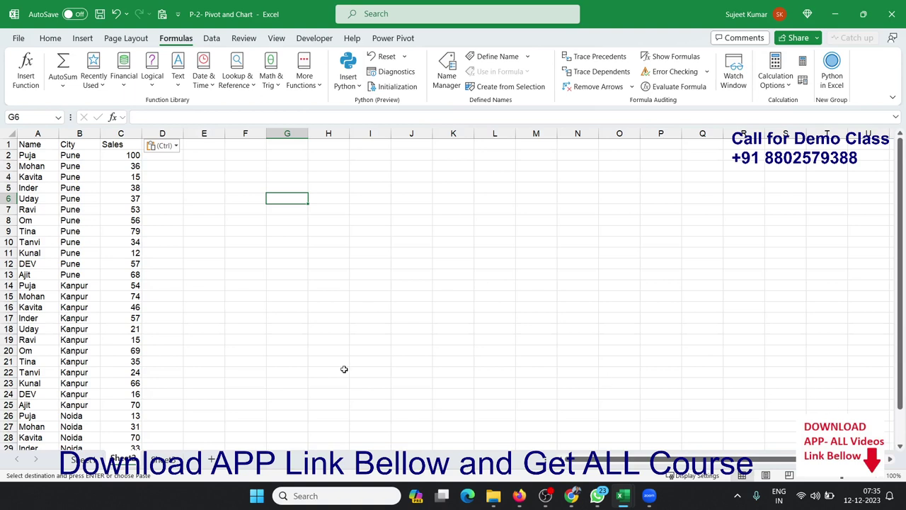
Step: Make G6 a Python cell and write import pandas as pd
click(348, 63)
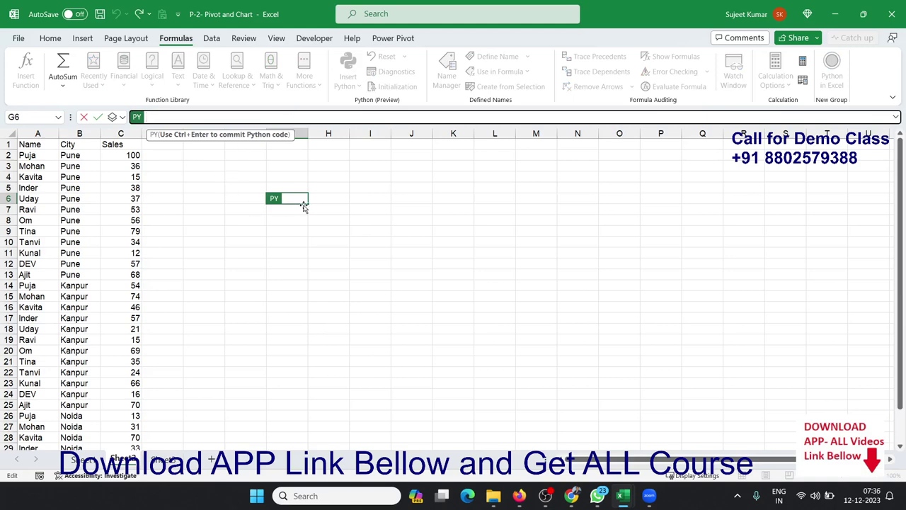
key(Return)
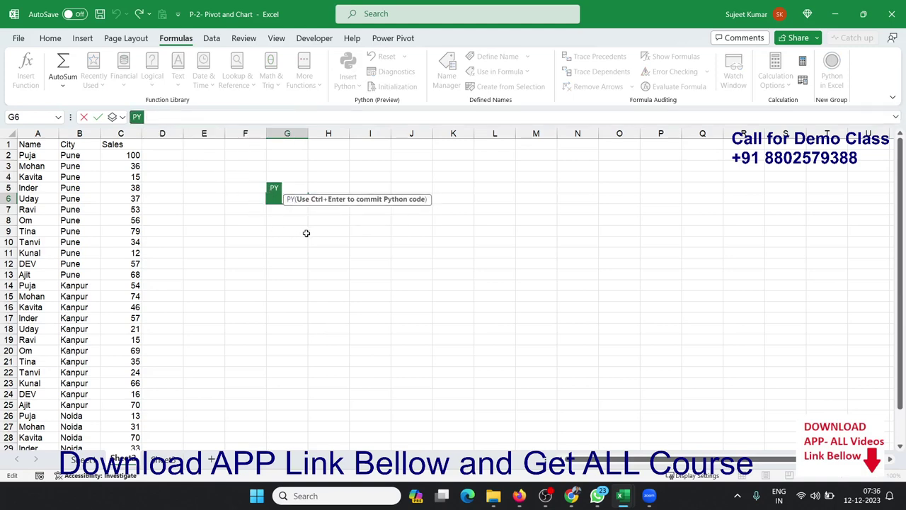
text(i)
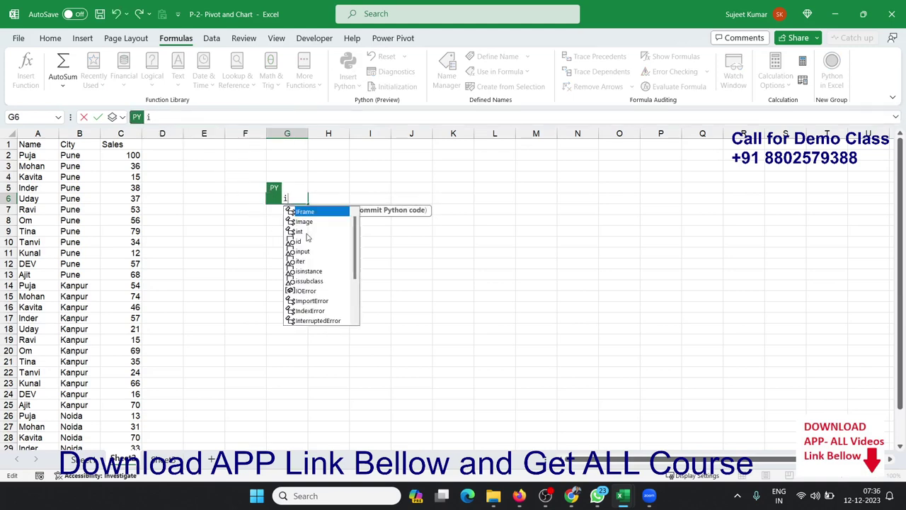
text(mport )
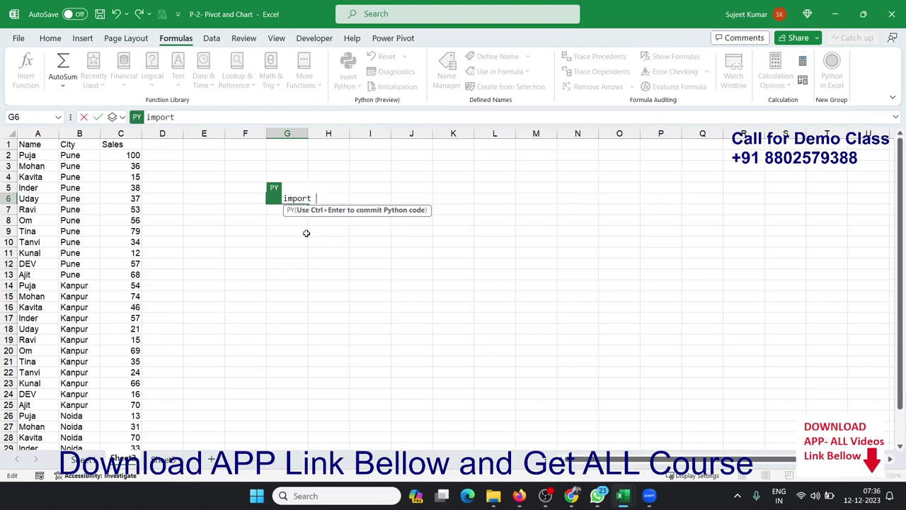
text(p)
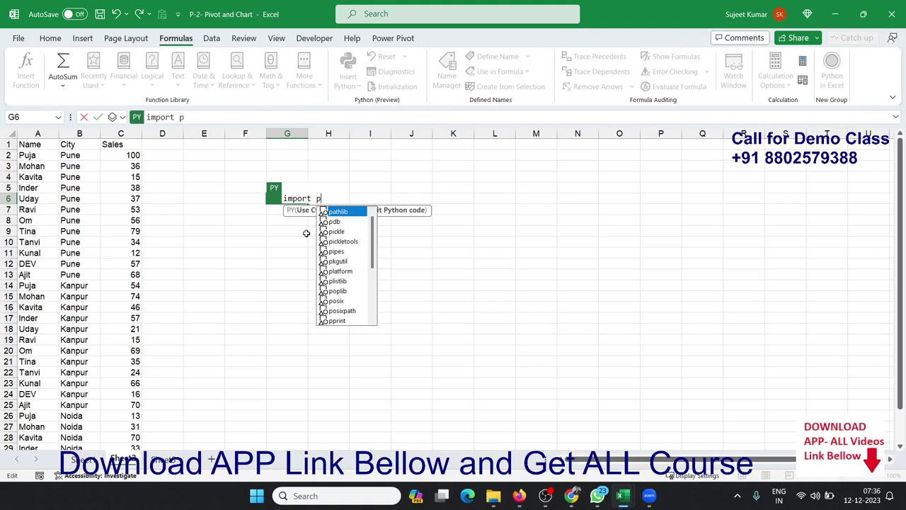
text(a)
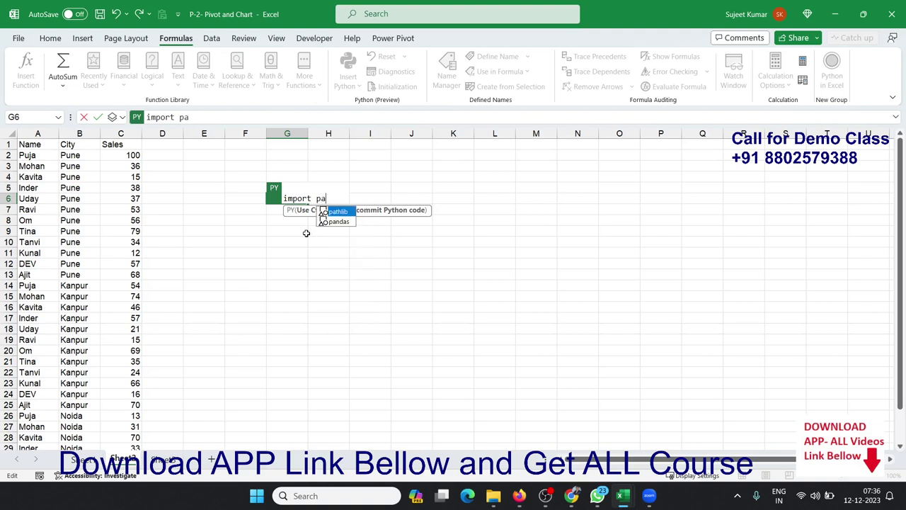
key(Down)
key(Tab)
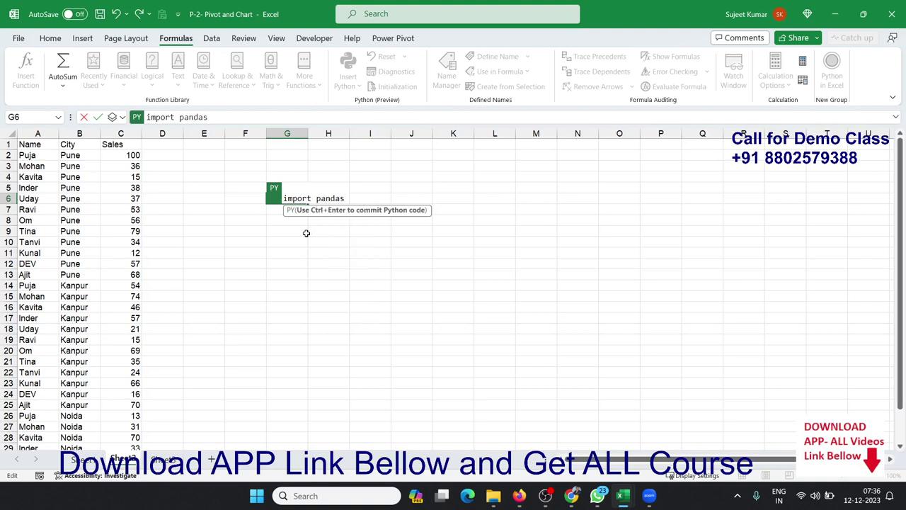
text(as pd)
key(Return)
Step: Add the line import matplotlib.pyplot as plt to the G6 code
text(mp)
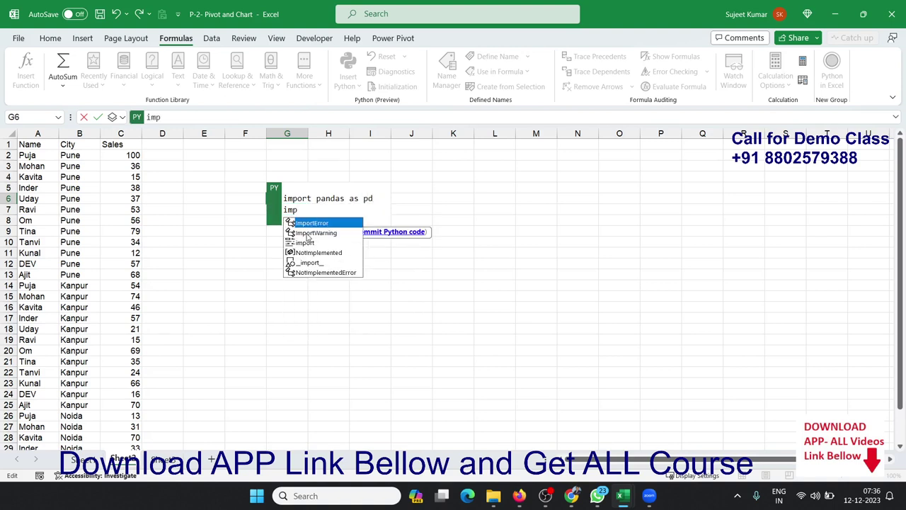
text(ort )
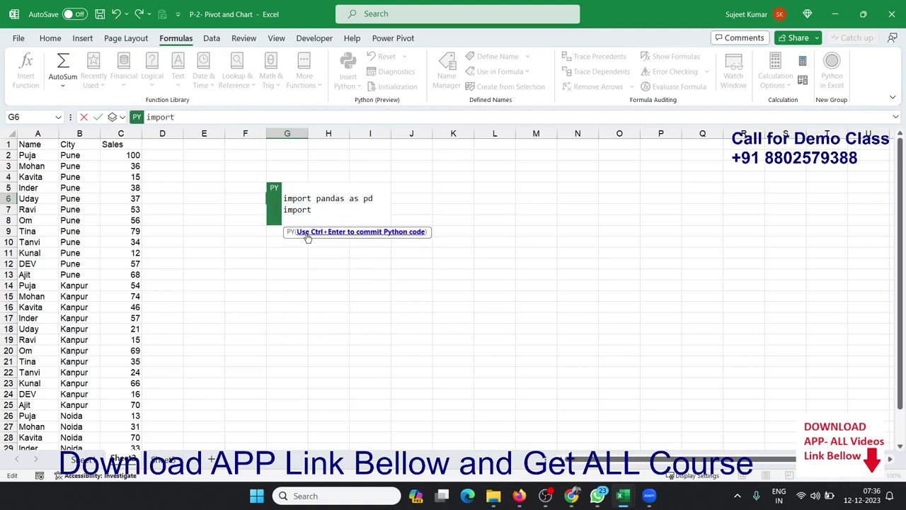
text(mat)
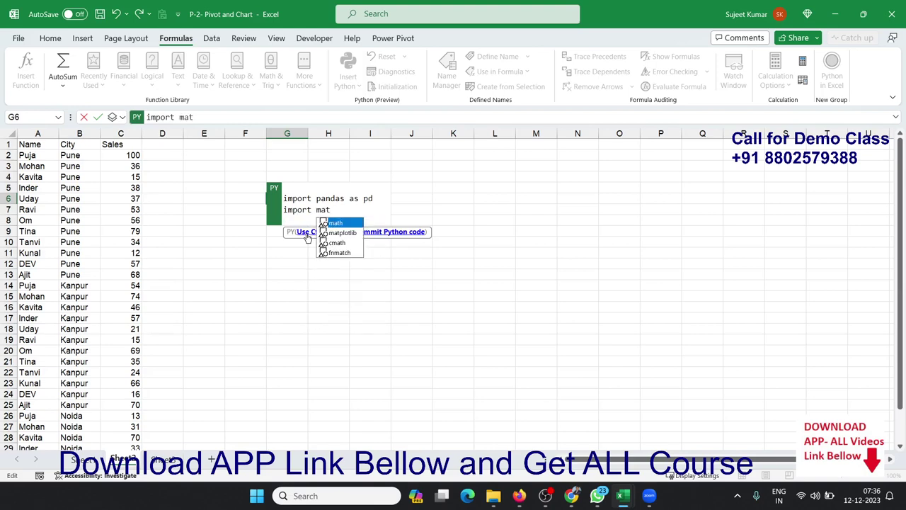
text(plotlib.p)
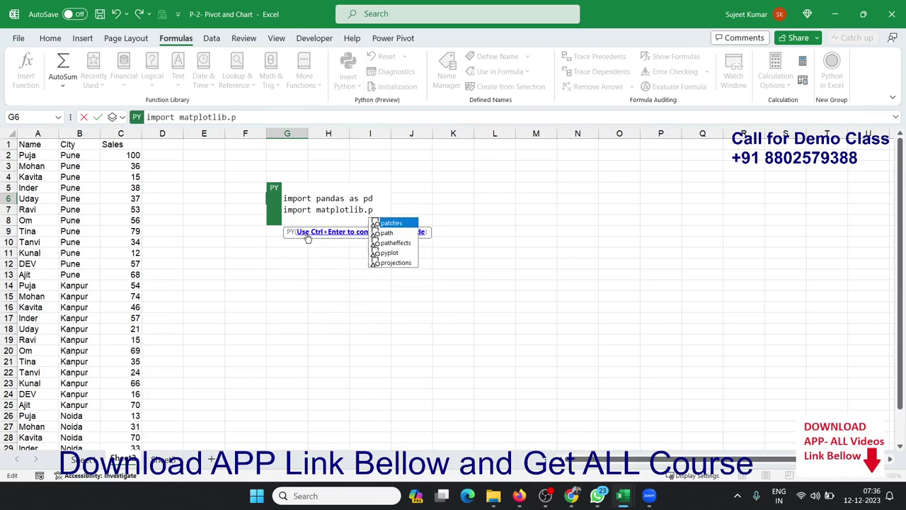
text(y)
key(Tab)
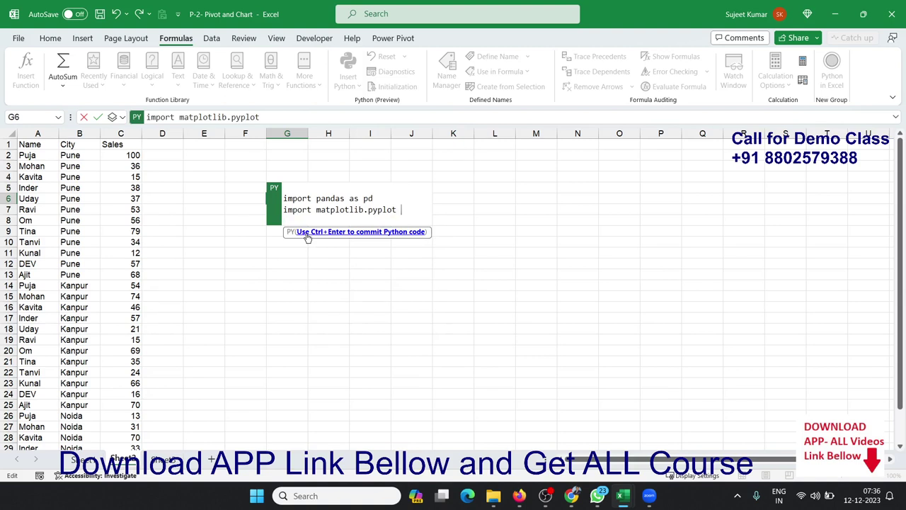
text(aS)
key(BackSpace)
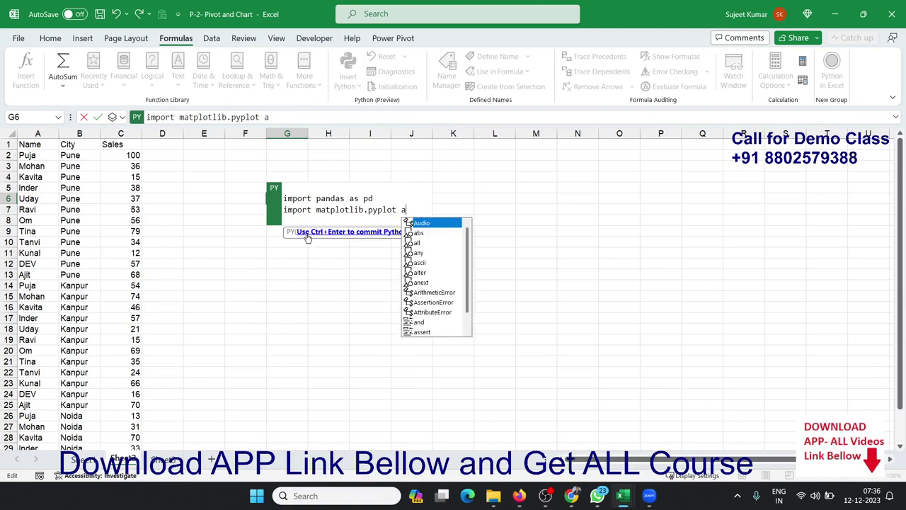
key(Escape)
text(s )
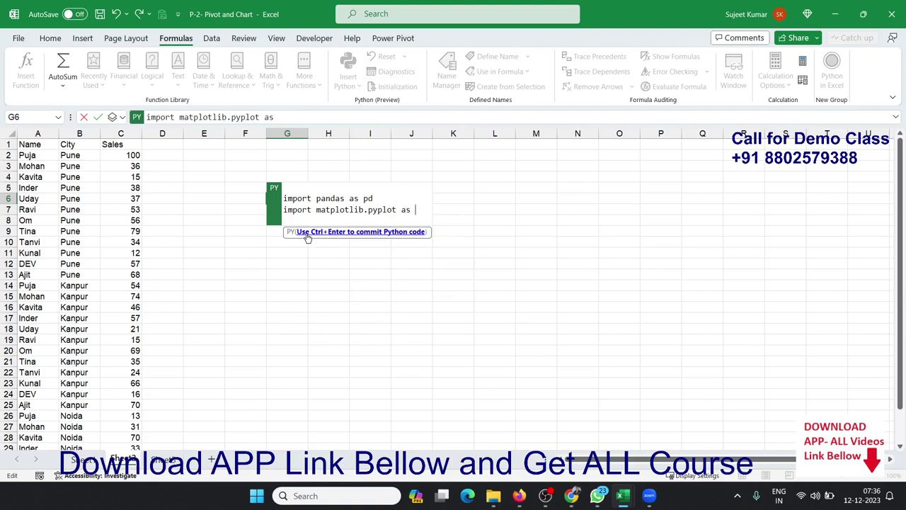
text(plt)
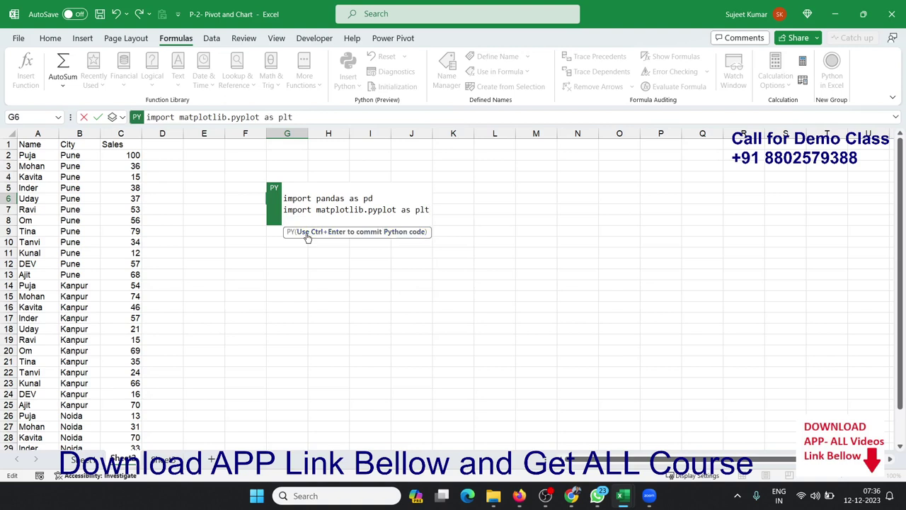
key(Return)
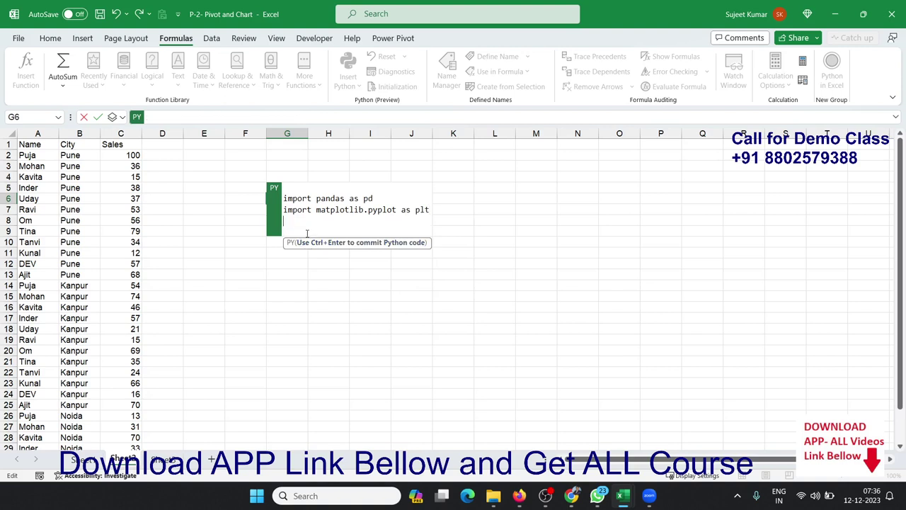
Step: Add the line data=xl("A1:C32", headers=True) to load the whole sales table
text(data)
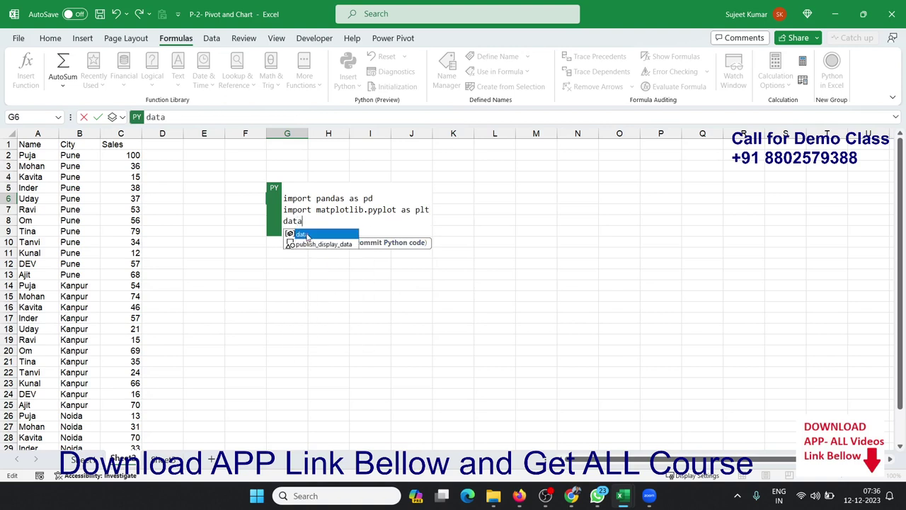
text(=)
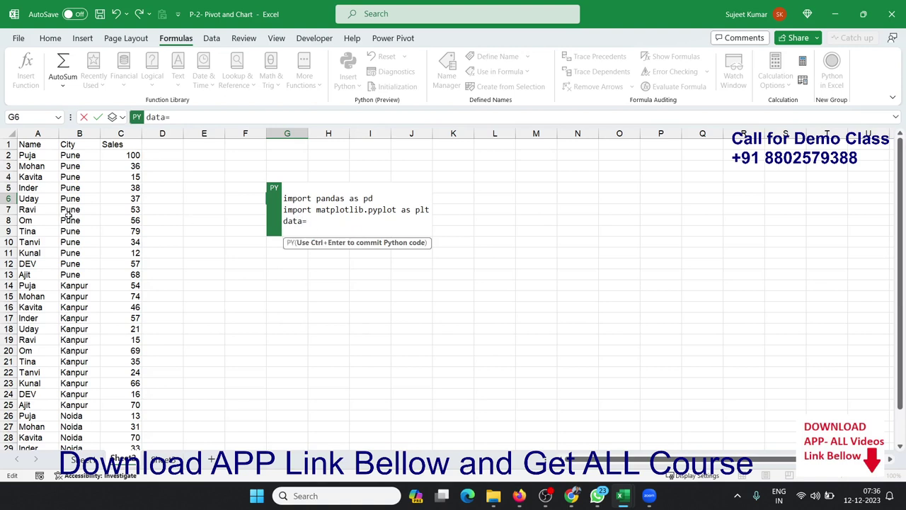
click(33, 143)
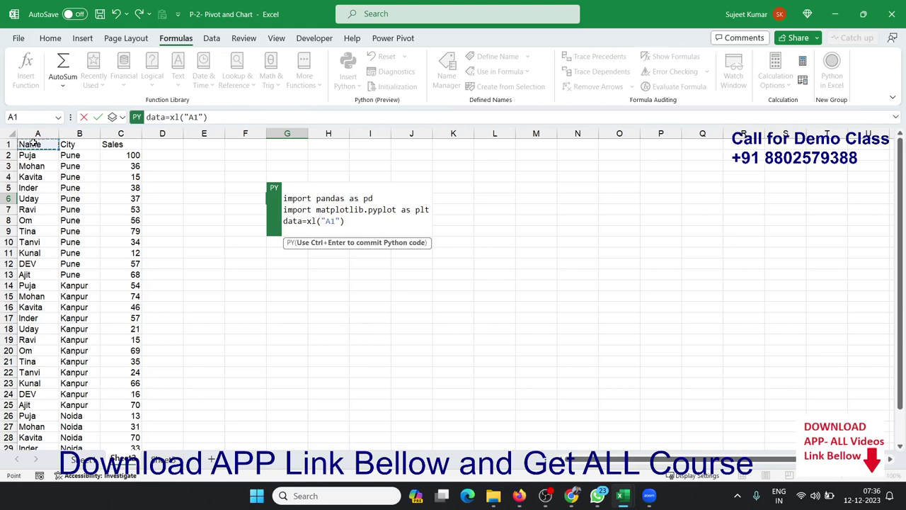
key(ctrl+shift+Down)
key(ctrl+shift+Right)
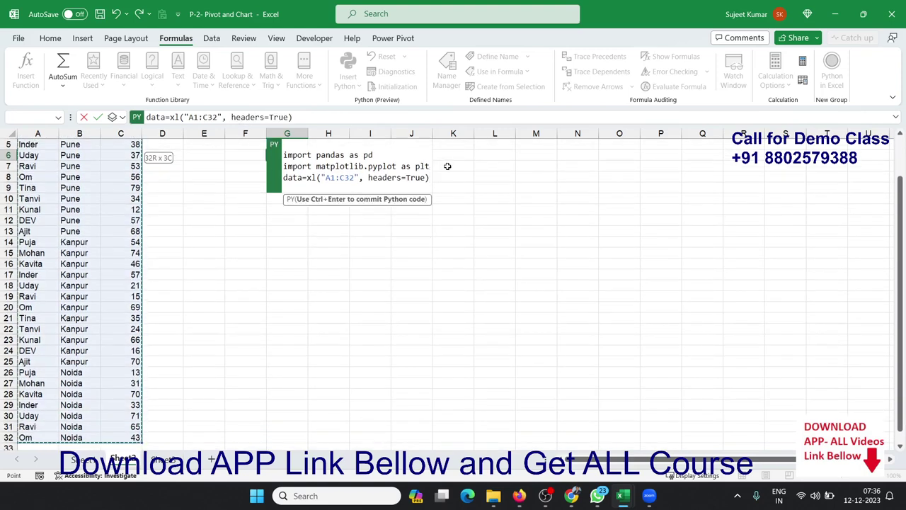
scroll(211, 275, up, 2)
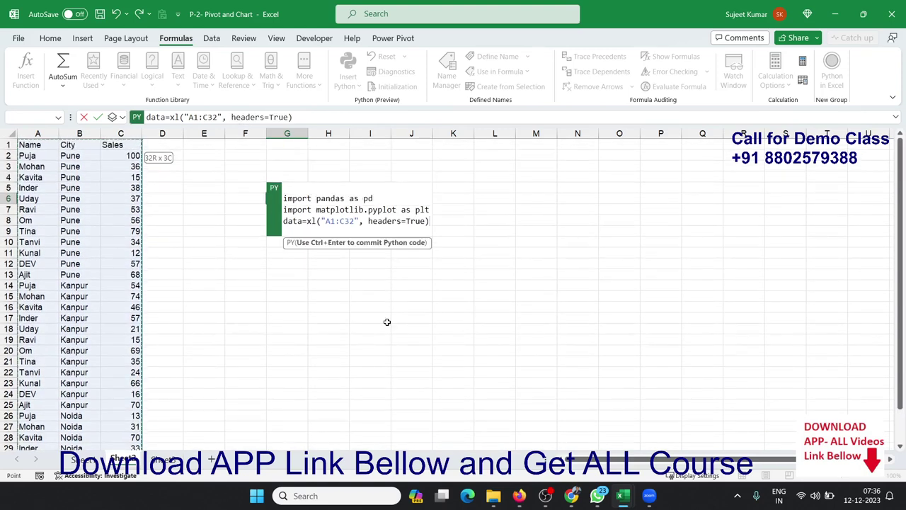
key(Return)
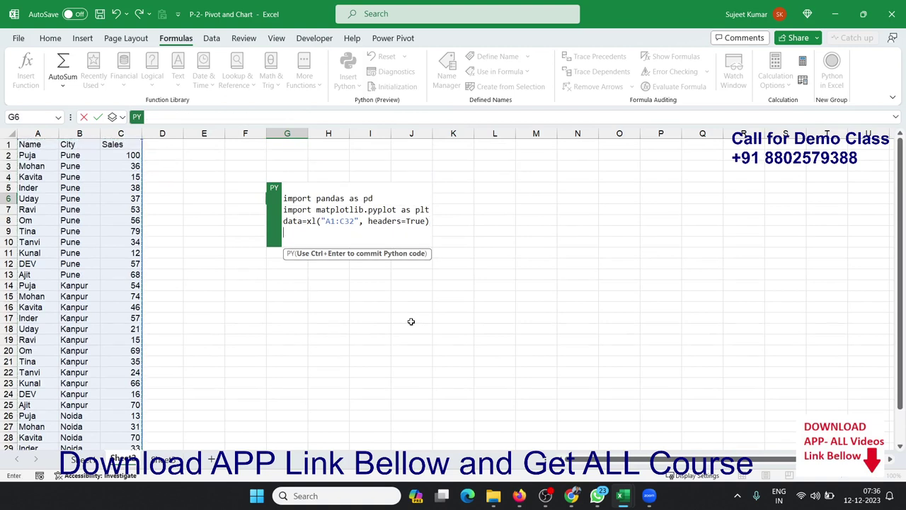
Step: Add df=pd.DataFrame(data) as the next line of the Python code
text(d)
text(f=)
text(pd)
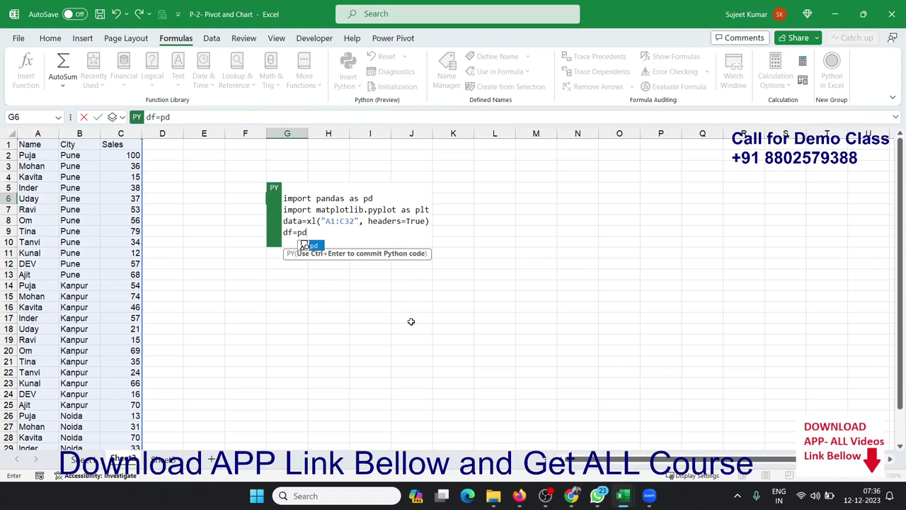
text(.da)
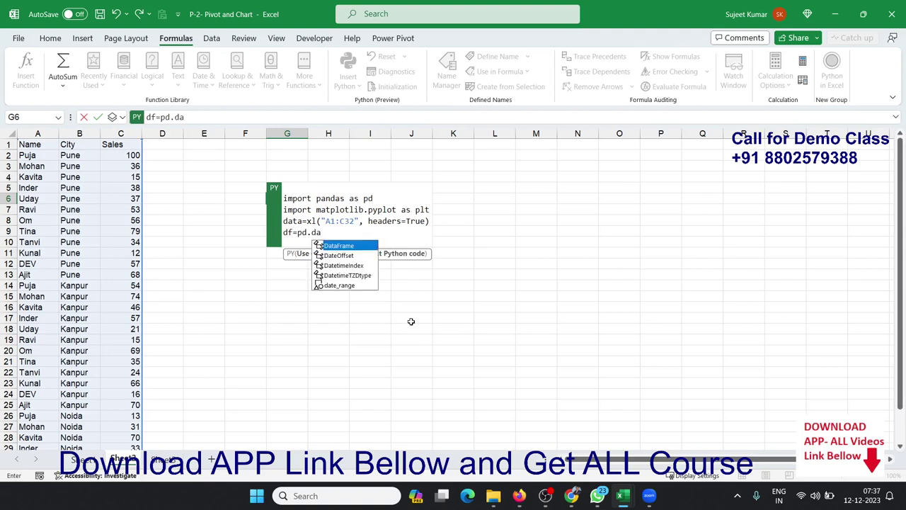
key(Tab)
text((D)
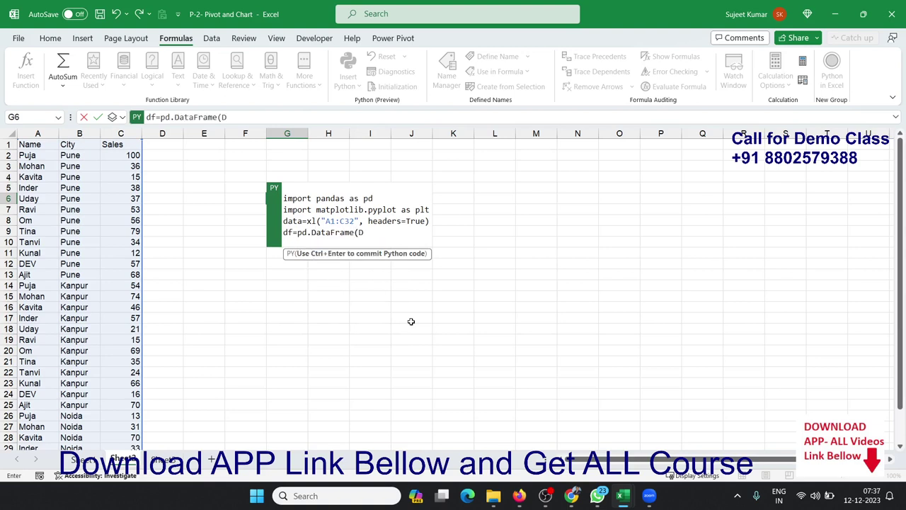
text(AT)
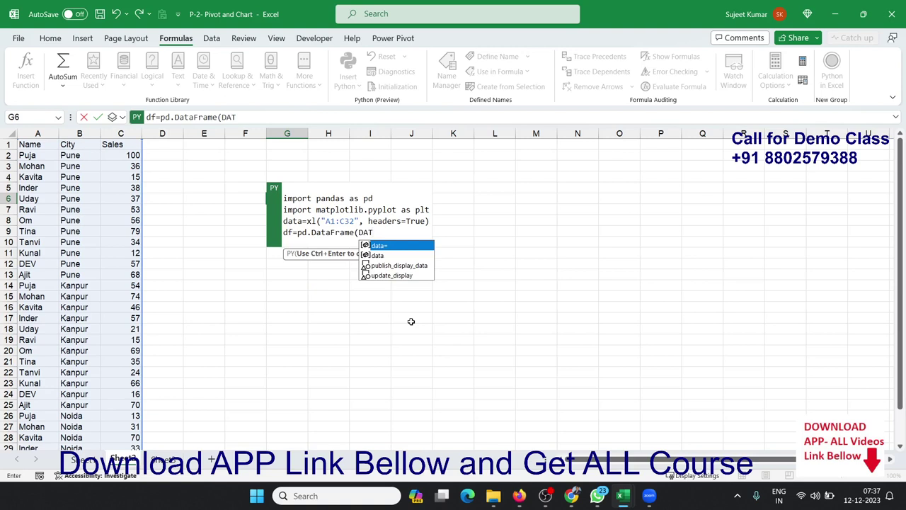
key(BackSpace)
key(BackSpace)
key(BackSpace)
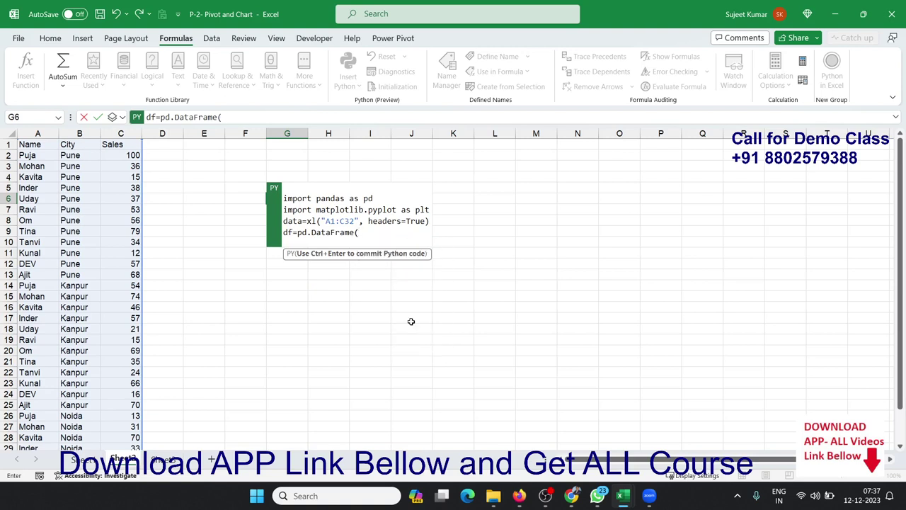
text(data)
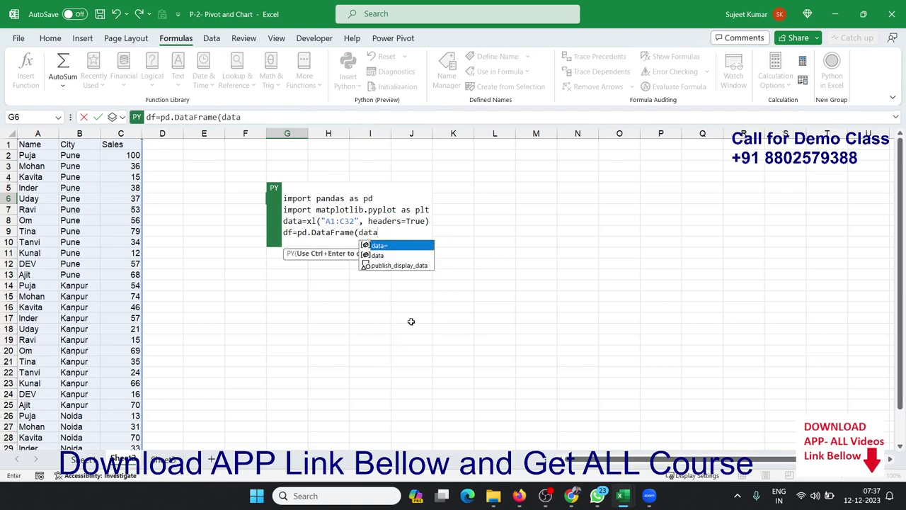
text()))
key(Return)
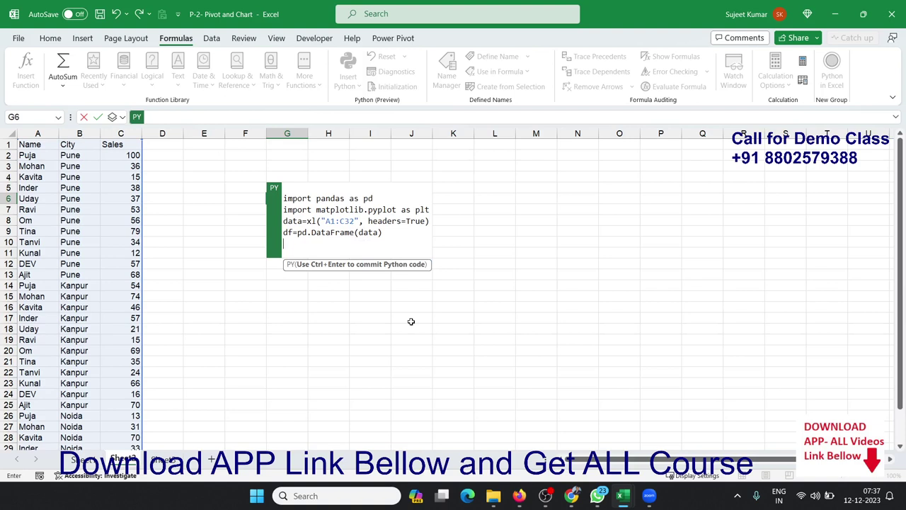
Step: Start the line pt=pd.pivot_table(df,values='Sale',index='Name',aggfunc= using autocomplete
text(pt)
text(=)
text(pd.)
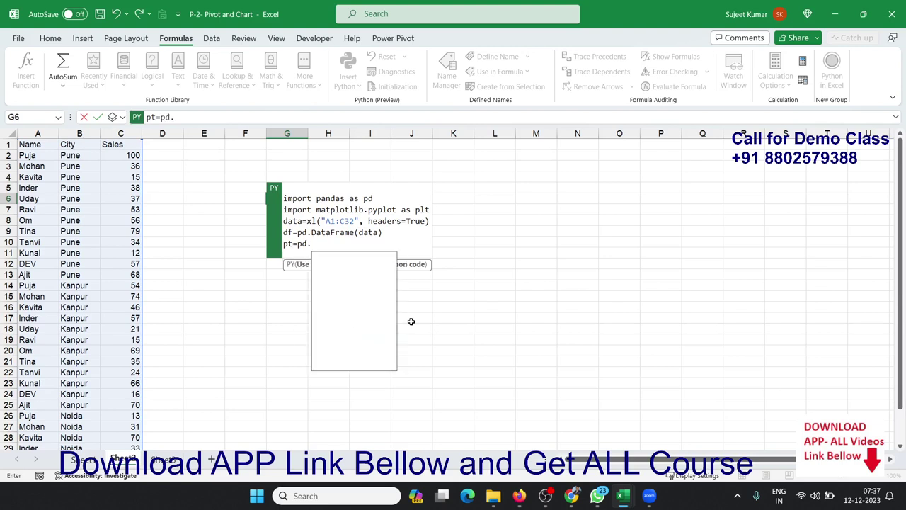
text(pi)
key(Down)
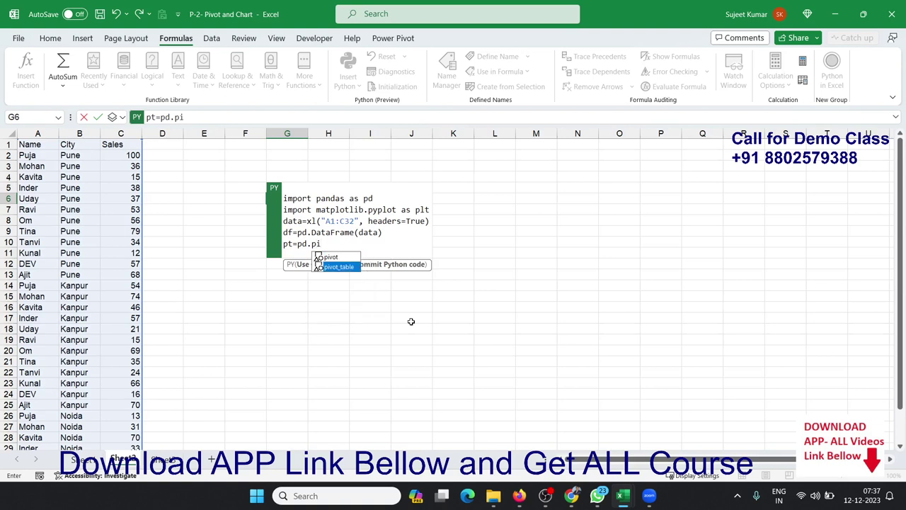
key(Tab)
text(()
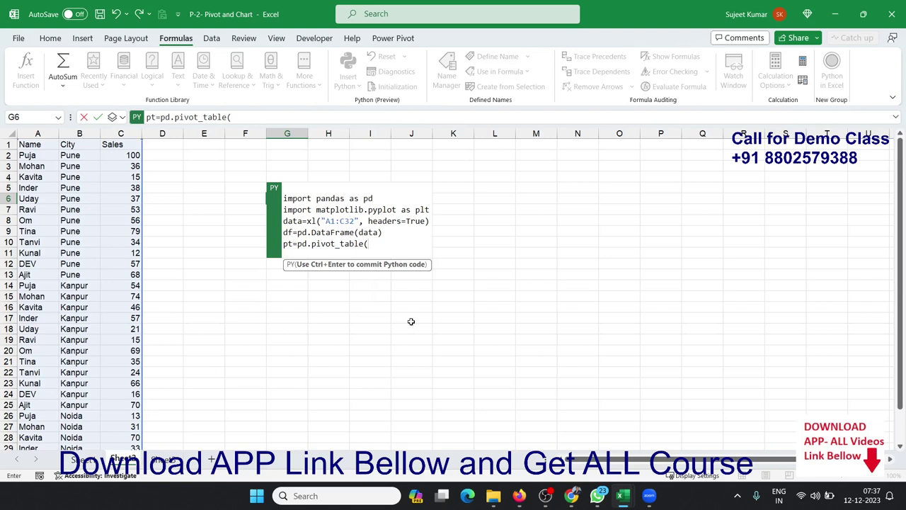
text(df,)
text(val)
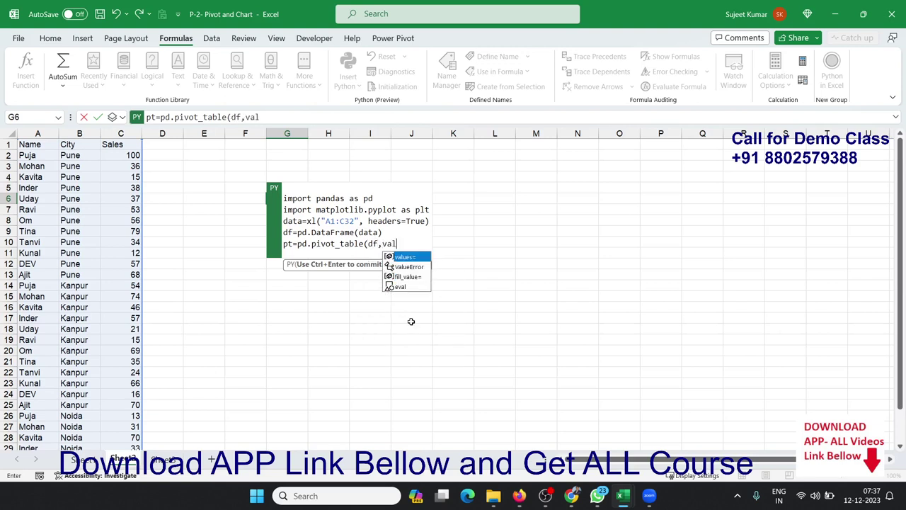
key(Tab)
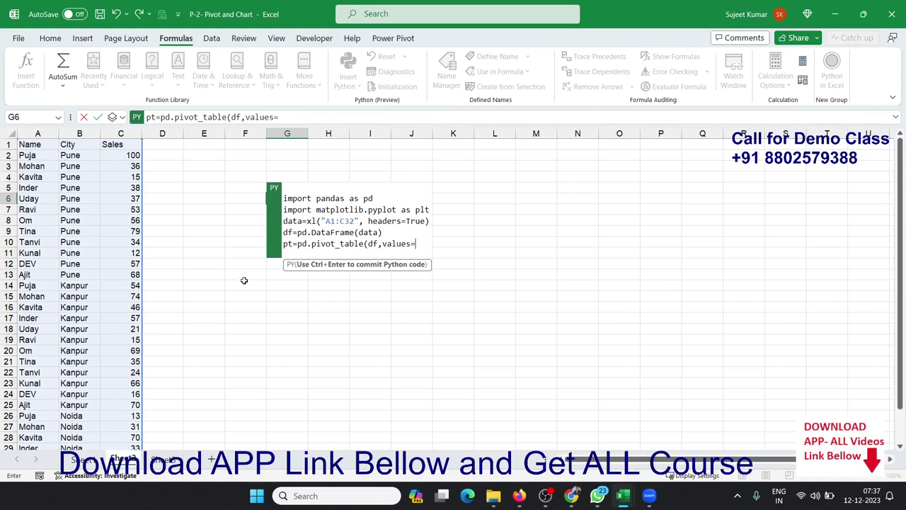
text(')
text(Sale')
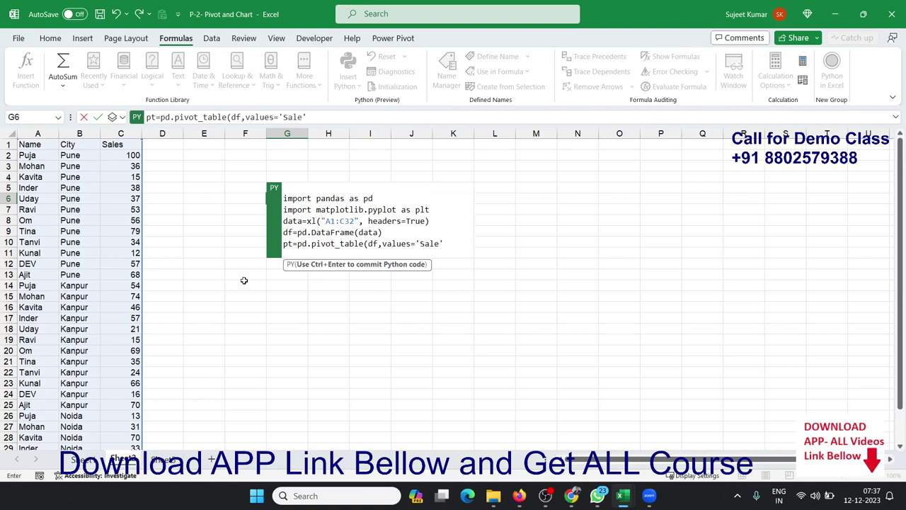
text(,)
text(in)
text(dex=)
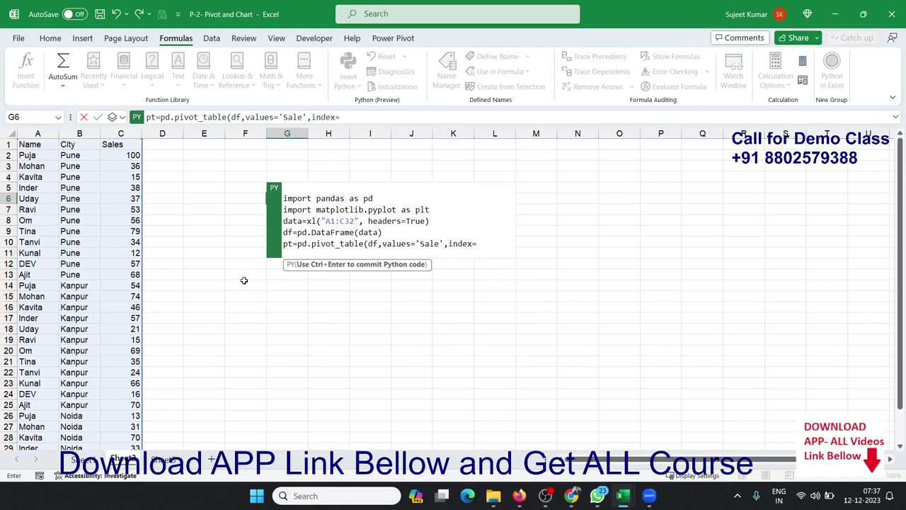
text(')
text(Name',)
text(ag)
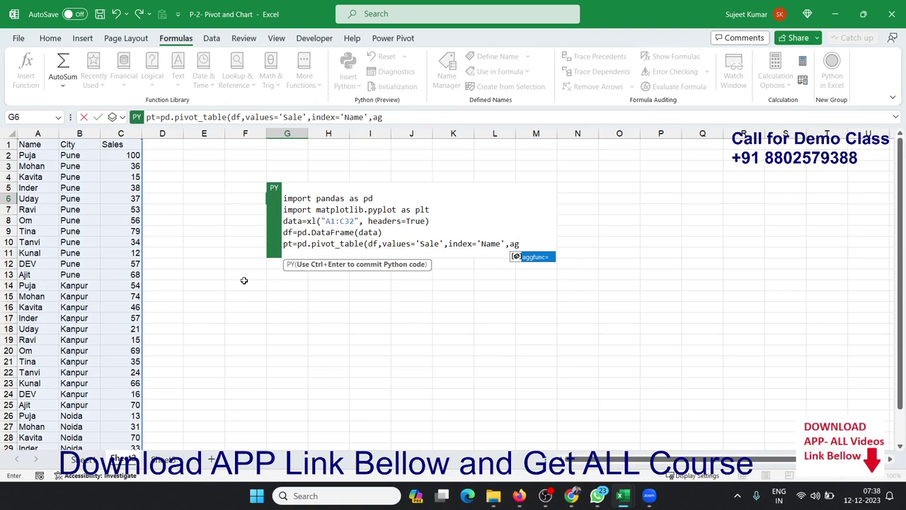
key(Tab)
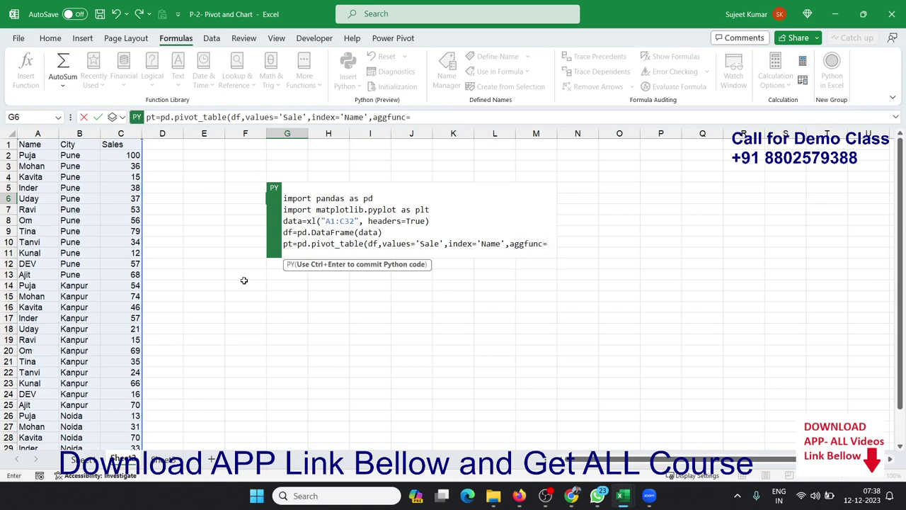
Step: Finish the pivot_table call with aggfunc 'sum' and fill_value=0
text(')
key(Down)
key(Tab)
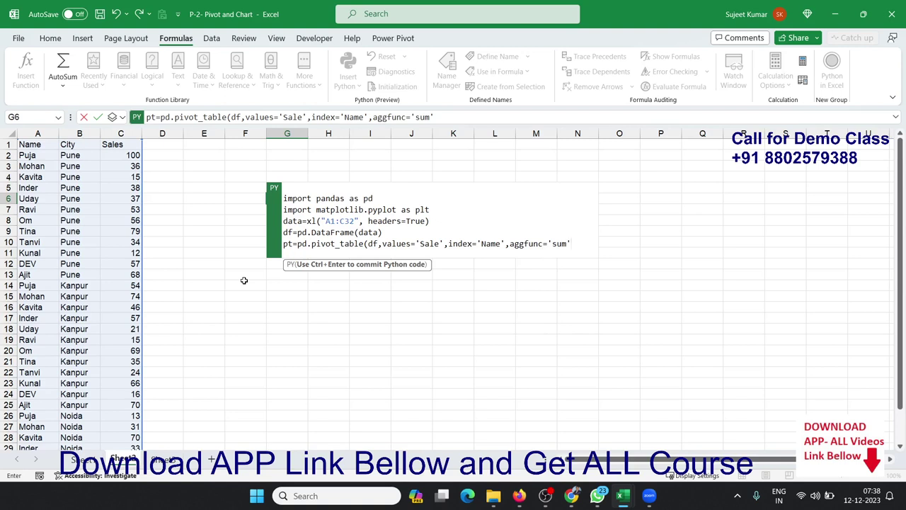
text(,fil)
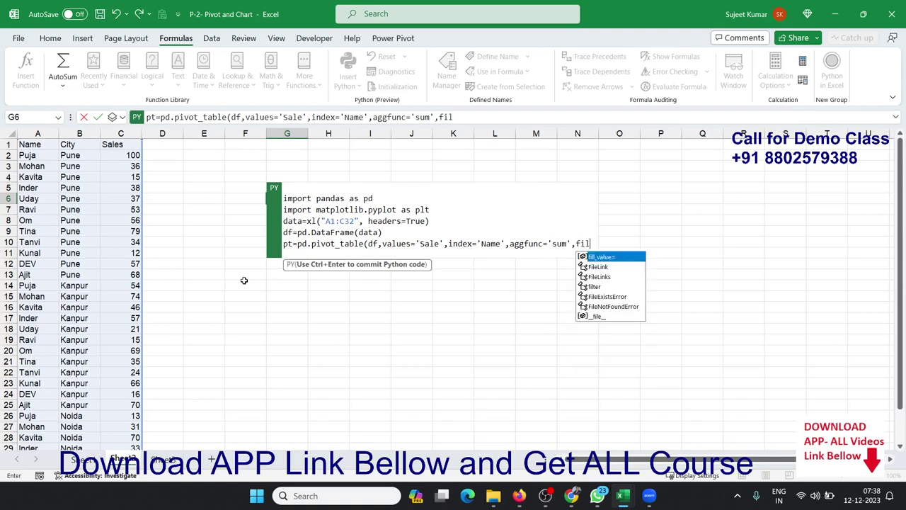
key(Tab)
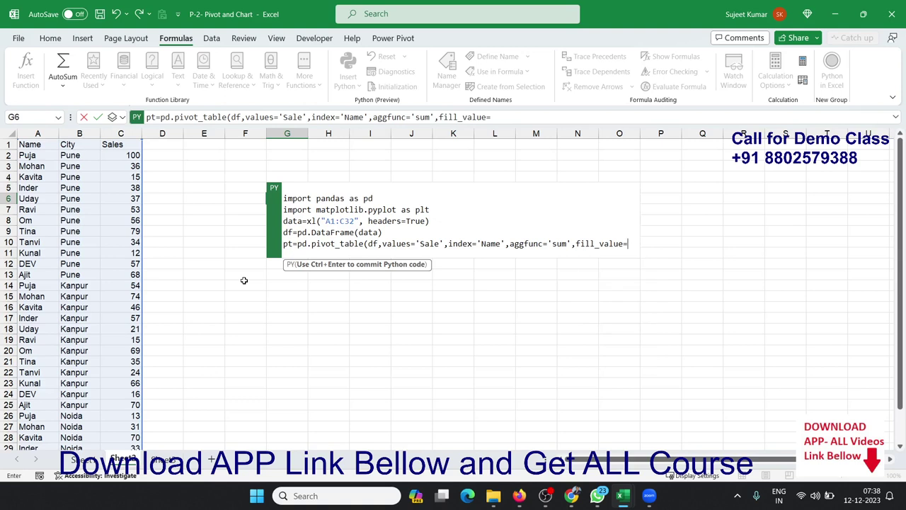
text(0)
text())
key(Return)
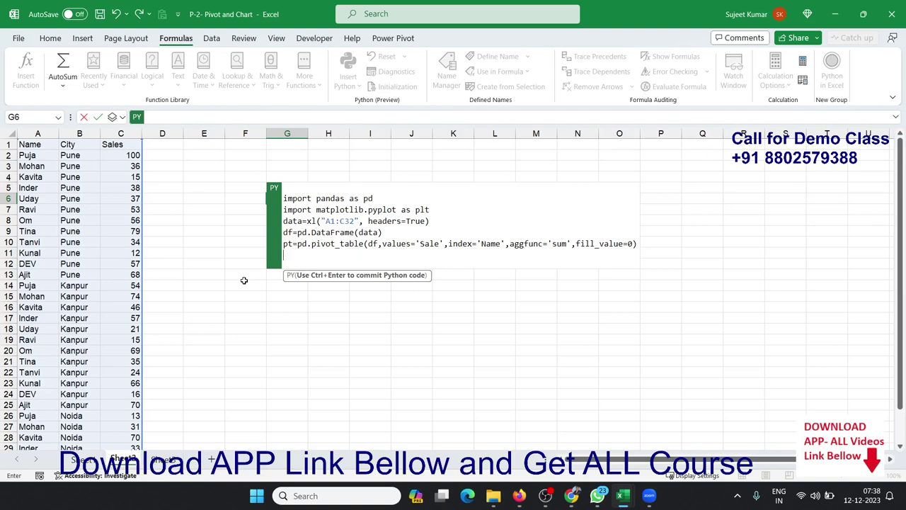
Step: Run G6's code, which fails with KeyError: 'Sale', widen column G, and reopen the code
key(ctrl+Return)
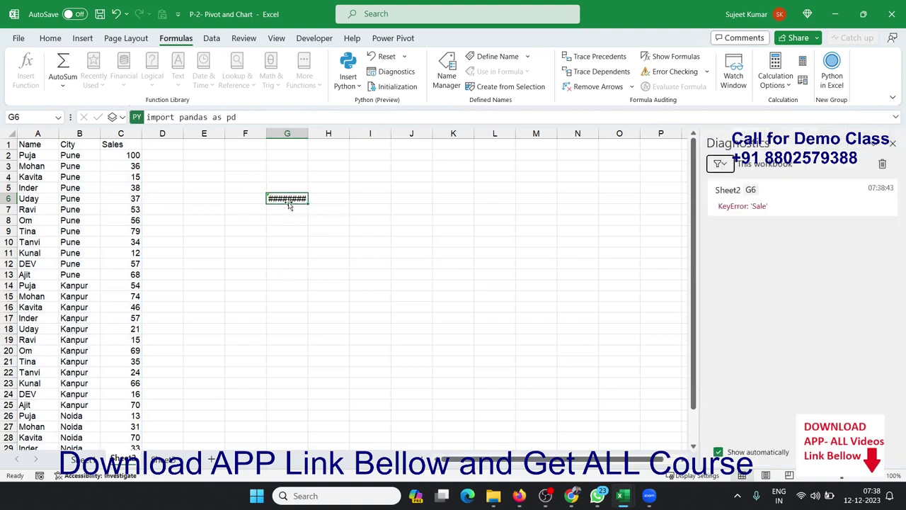
drag(307, 134, 340, 134)
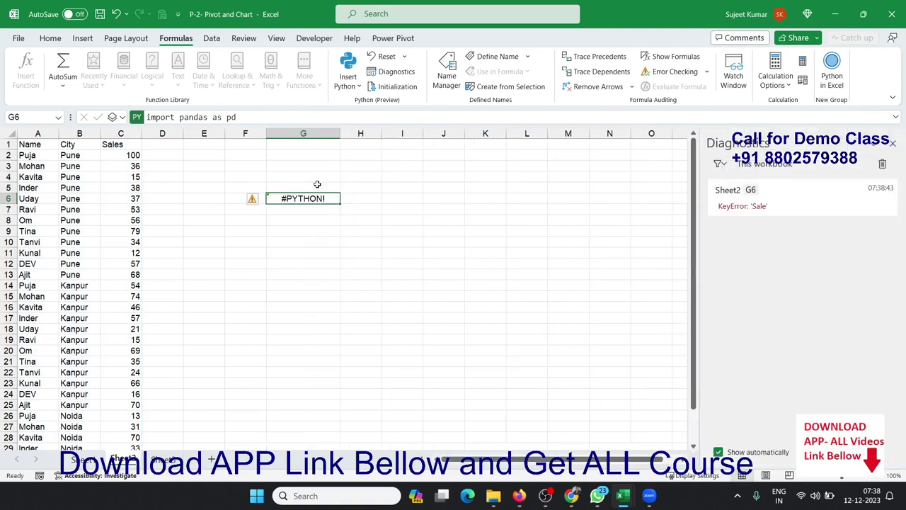
double_click(309, 199)
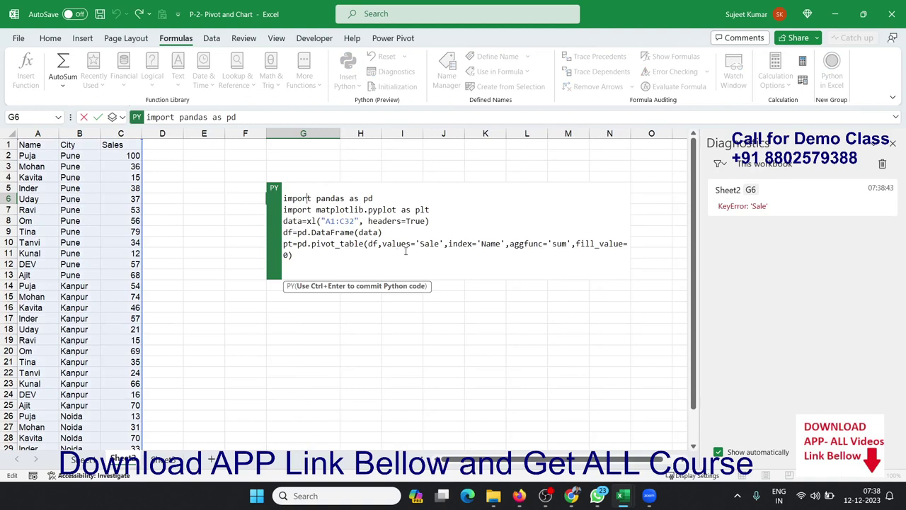
Step: Correct 'Sale' to 'Sales' in the pivot_table line, rerun, and spill G6 as Excel values
click(440, 244)
text(s)
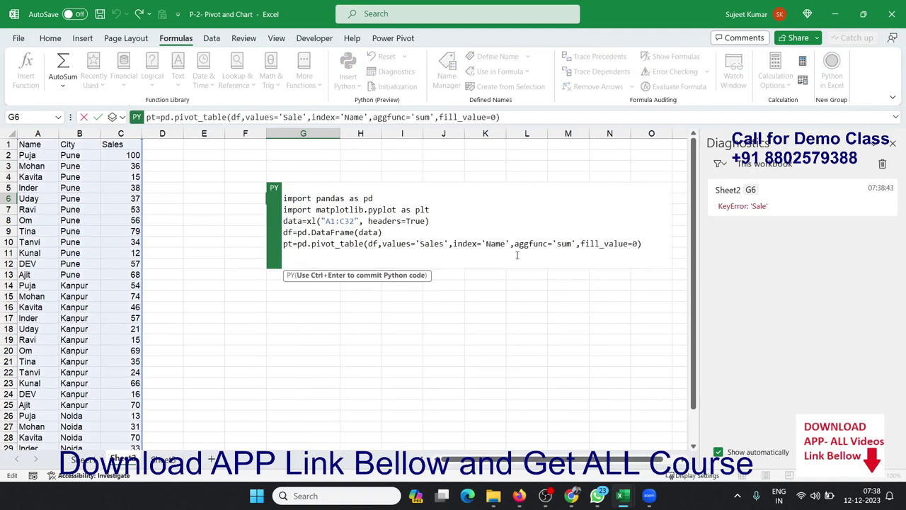
key(ctrl+Return)
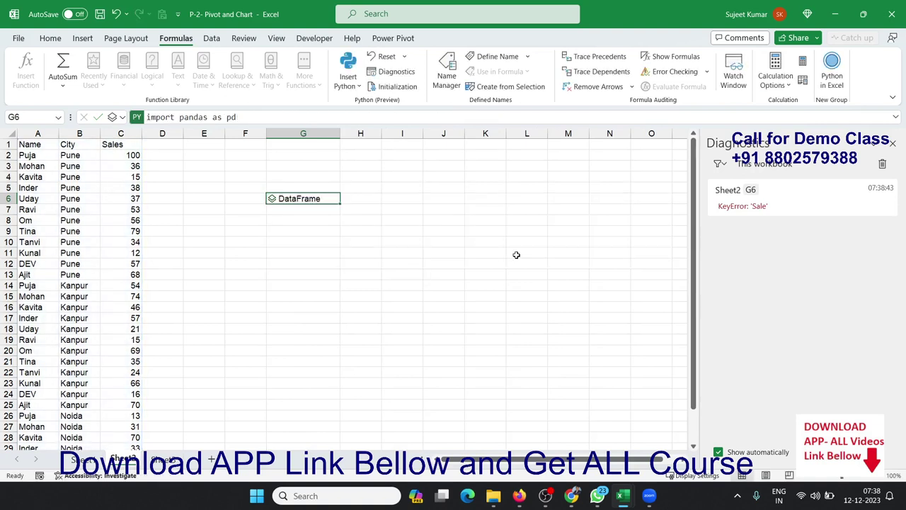
click(123, 119)
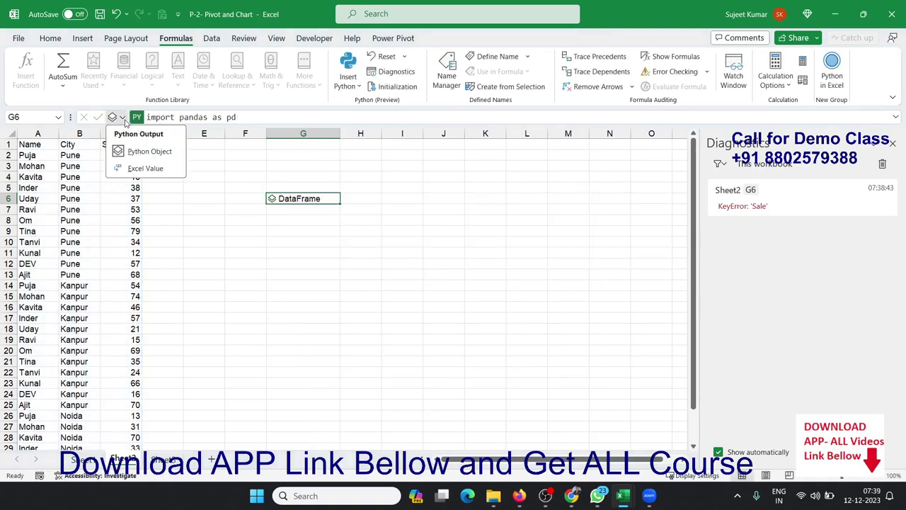
click(130, 168)
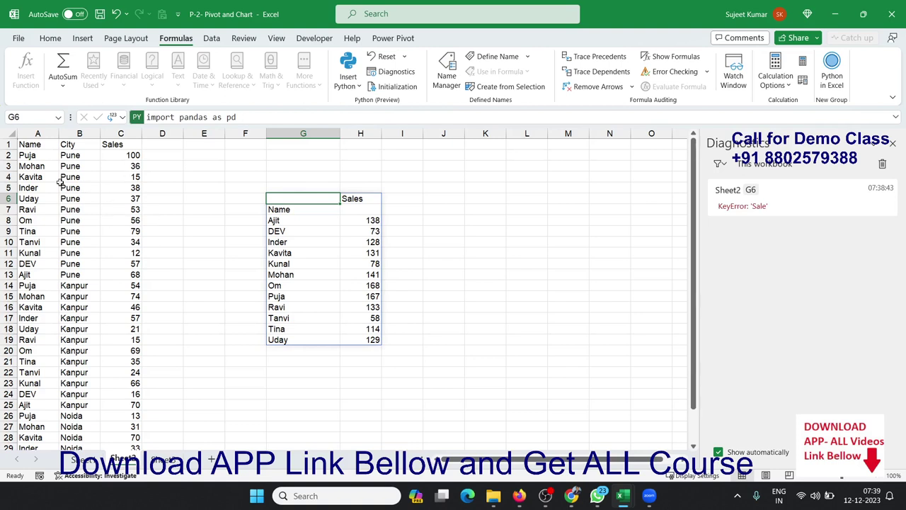
Step: Change Ajit's Pune sales in C13 from 68 to 100, then reopen G6's Python code
click(110, 273)
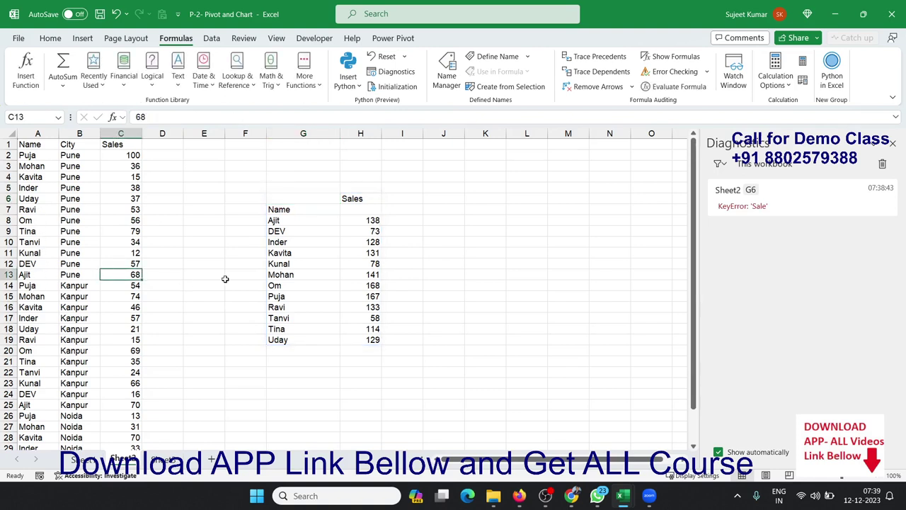
text(100)
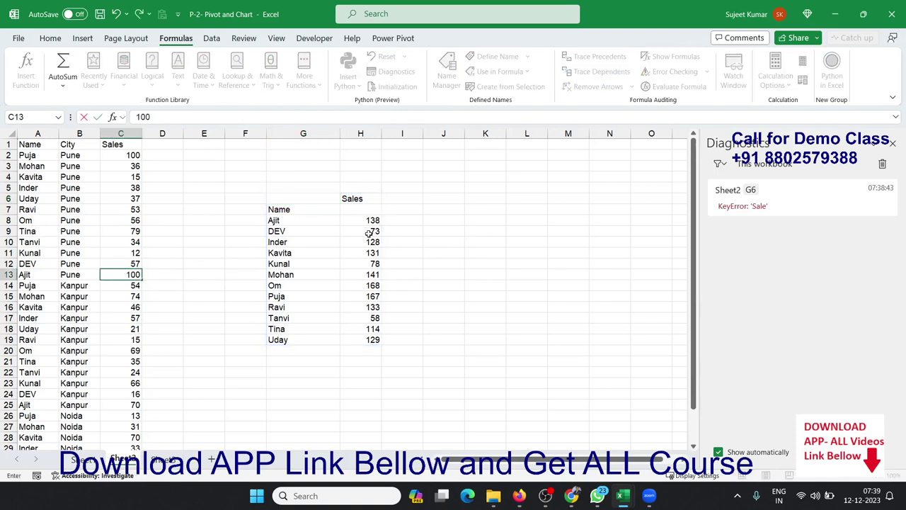
key(Return)
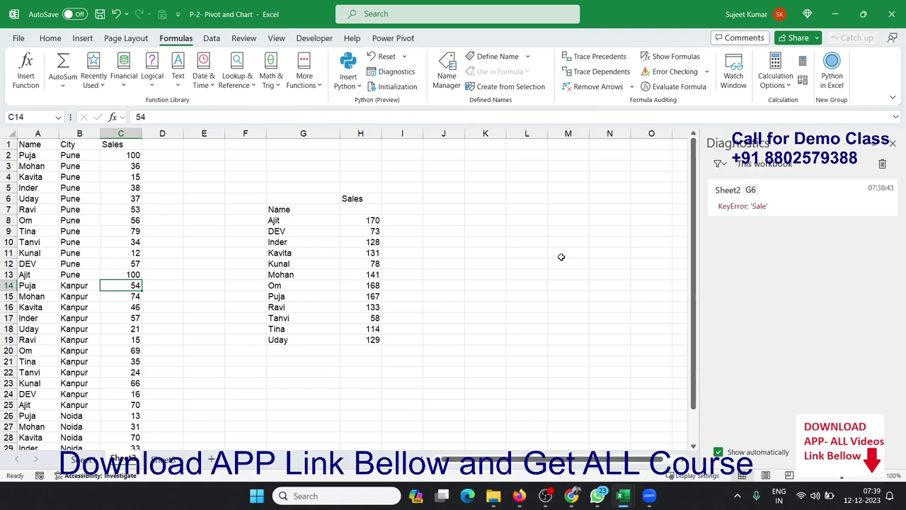
click(329, 199)
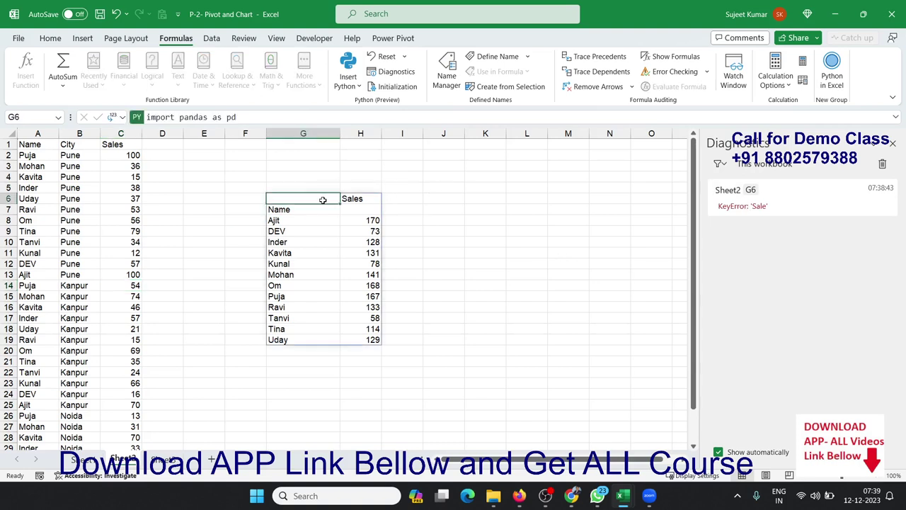
double_click(322, 200)
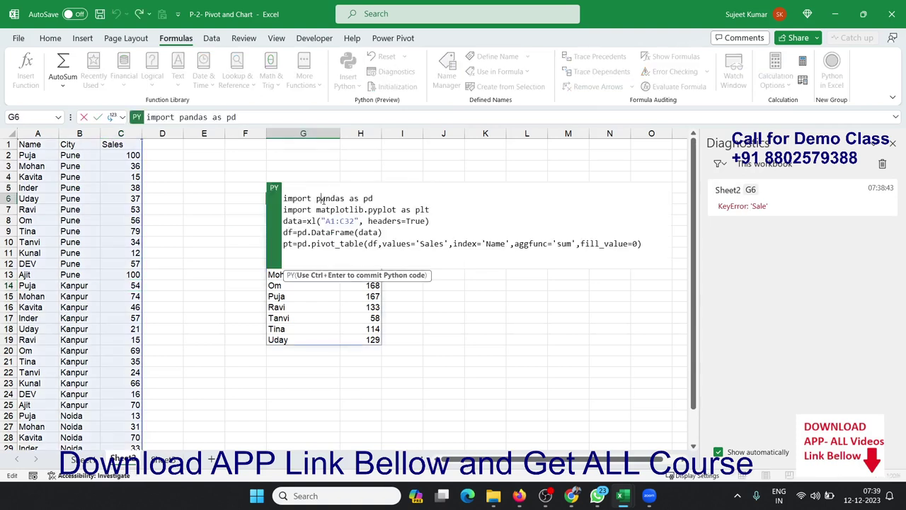
Step: Add a new line pt.plot(kind='bar') after the pivot_table line in G6
click(645, 243)
key(Return)
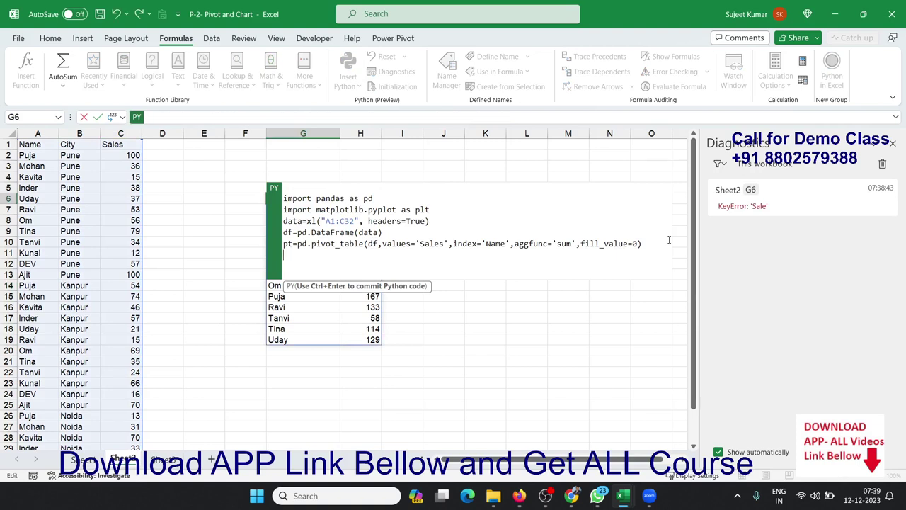
text(pt)
text(.p)
text(l)
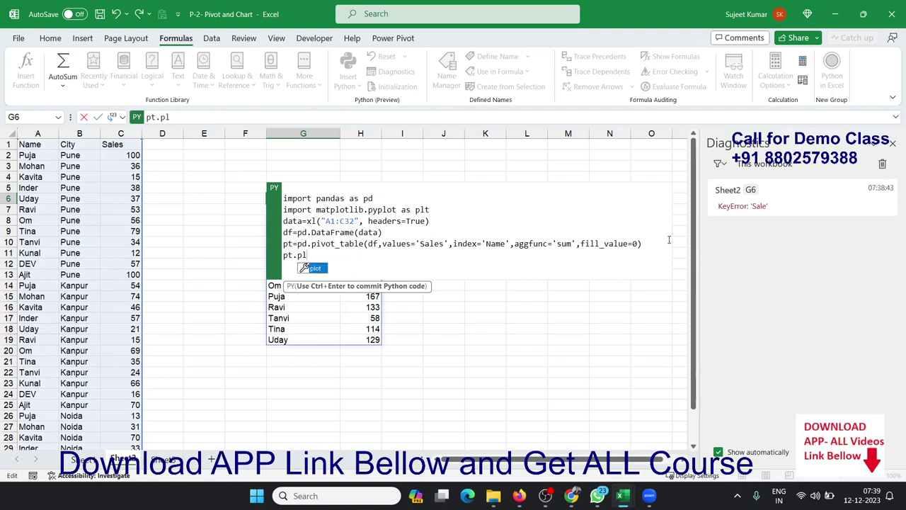
key(Tab)
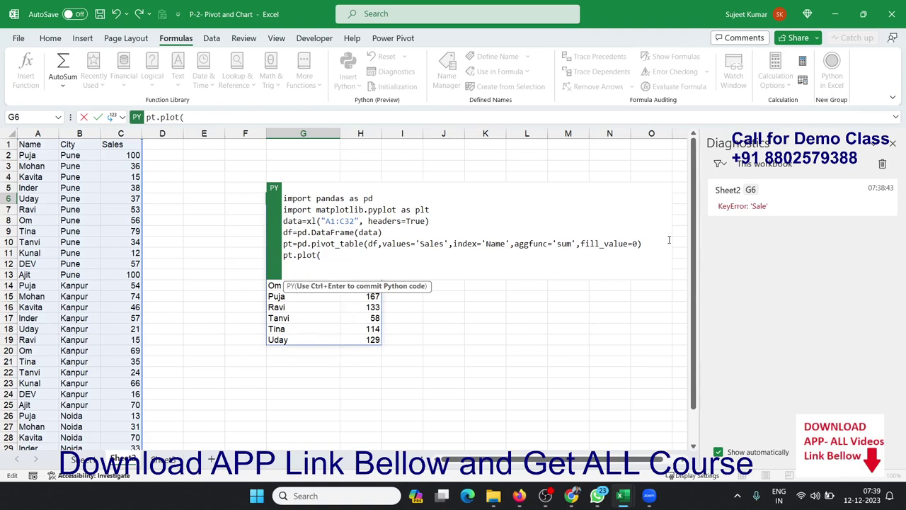
text(ki)
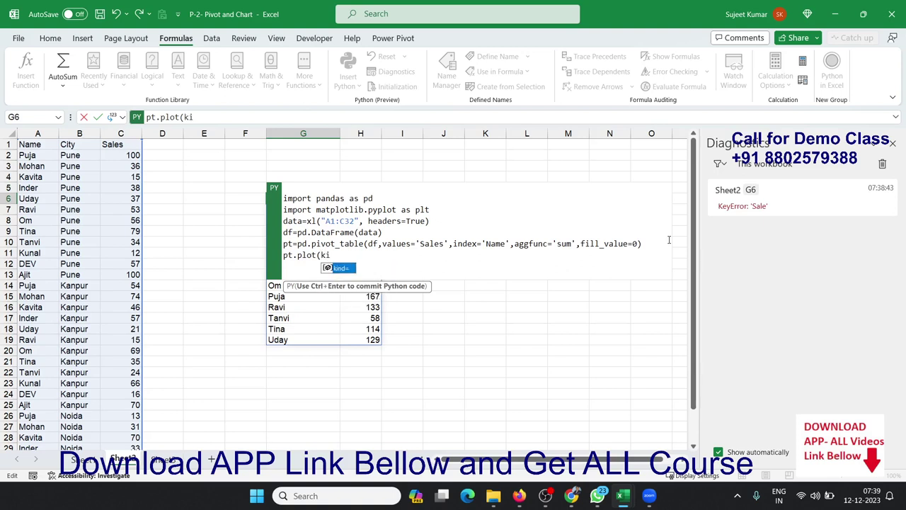
key(Tab)
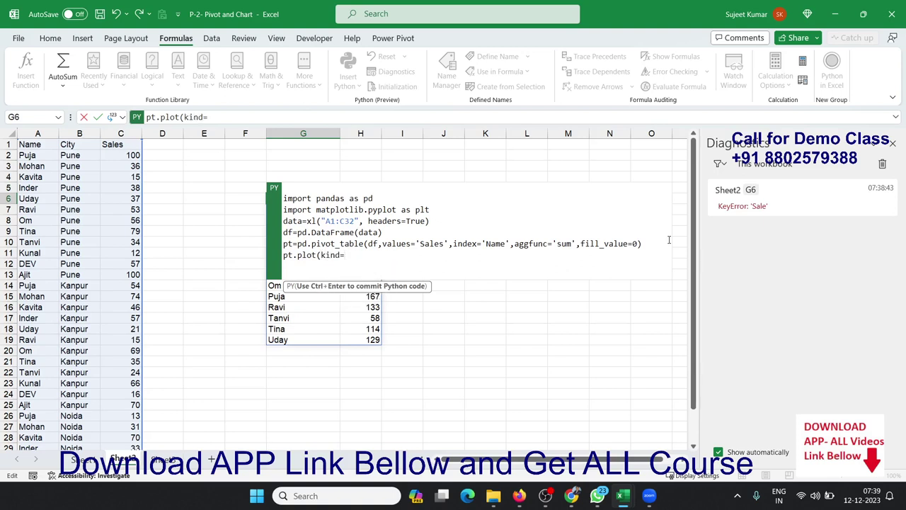
text('b)
text(ar)
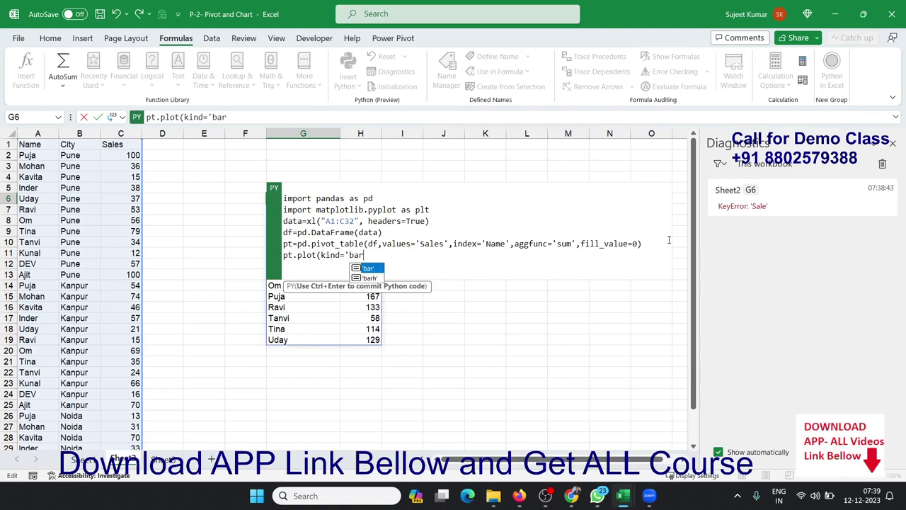
key(Tab)
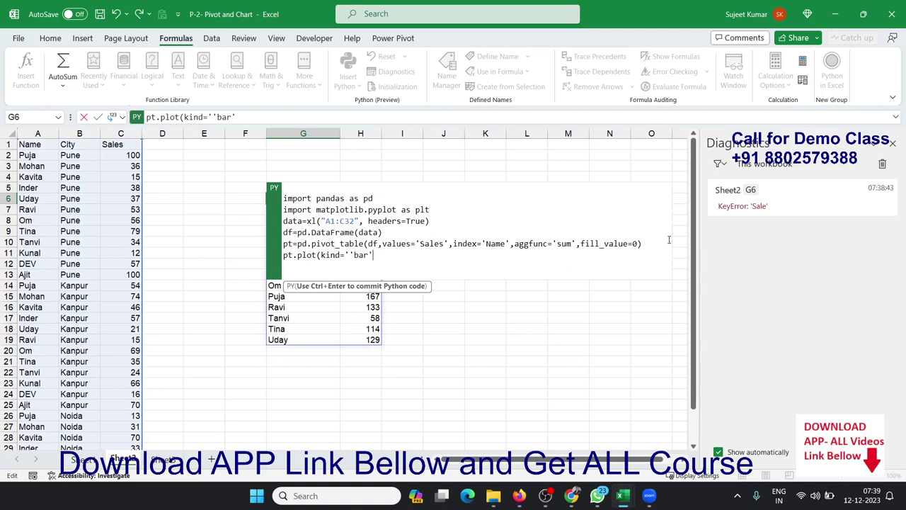
text())
key(Return)
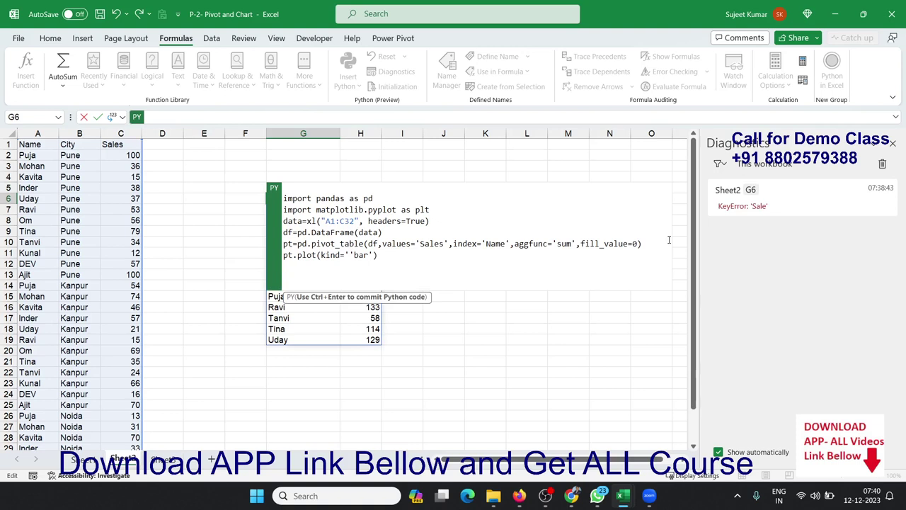
Step: Remove the doubled quote before bar and run the Python cell successfully
key(ctrl+Return)
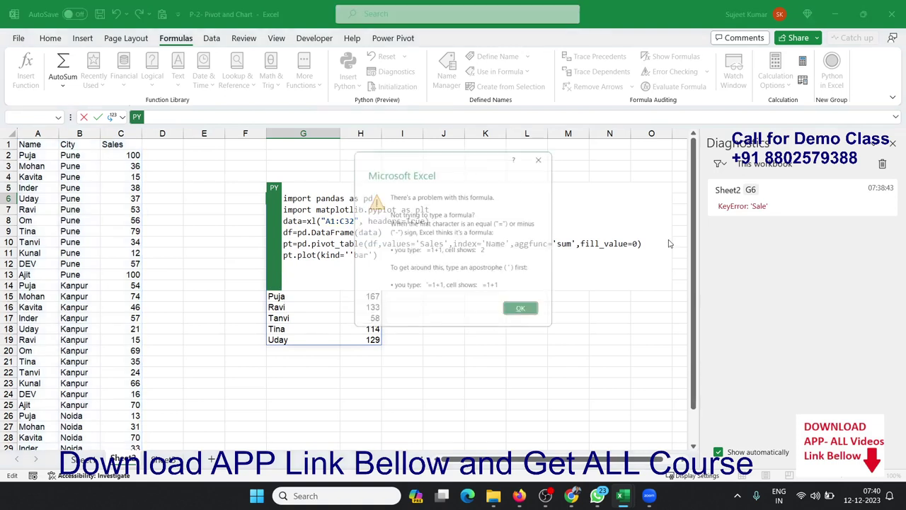
key(Return)
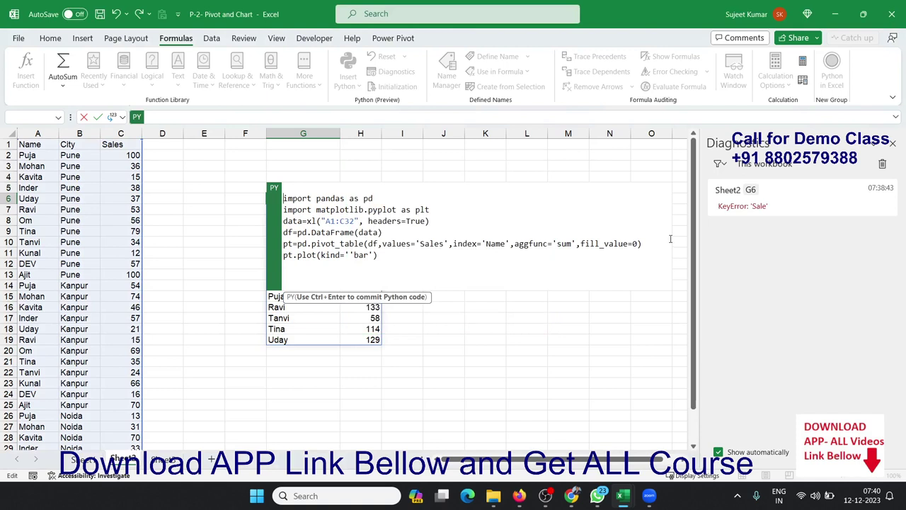
click(348, 254)
key(BackSpace)
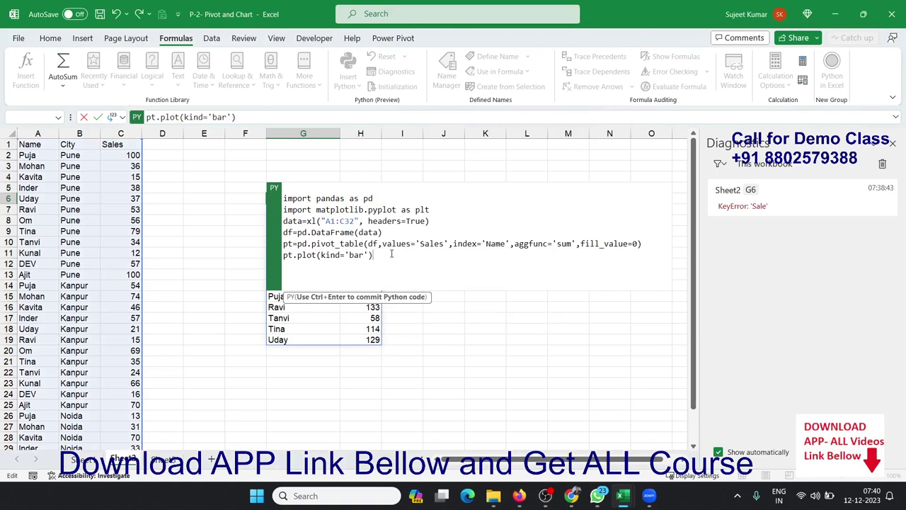
key(ctrl+Return)
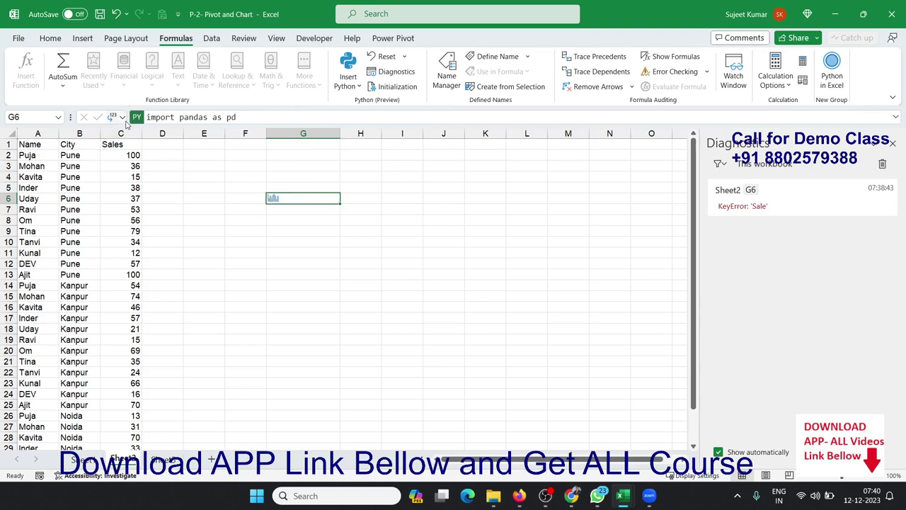
Step: Output G6's bar chart as an Excel value and drag the picture over columns I–O
click(115, 117)
click(134, 168)
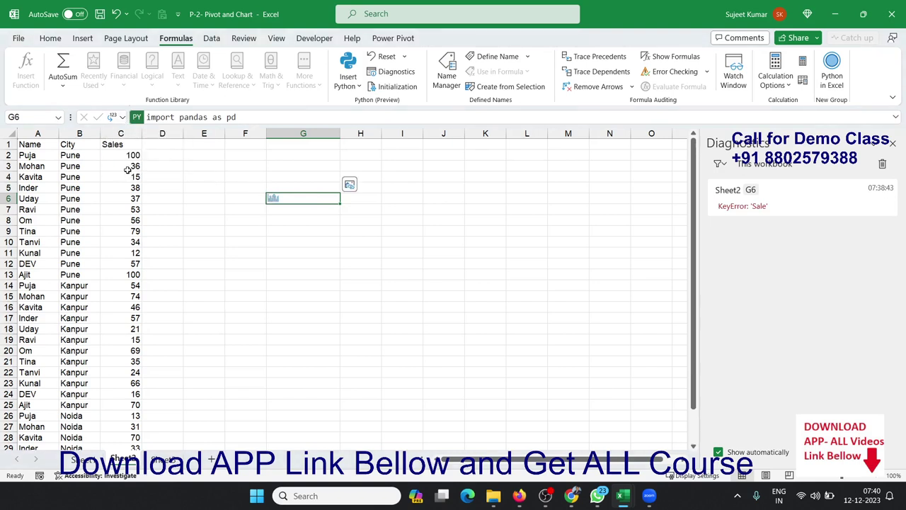
click(347, 185)
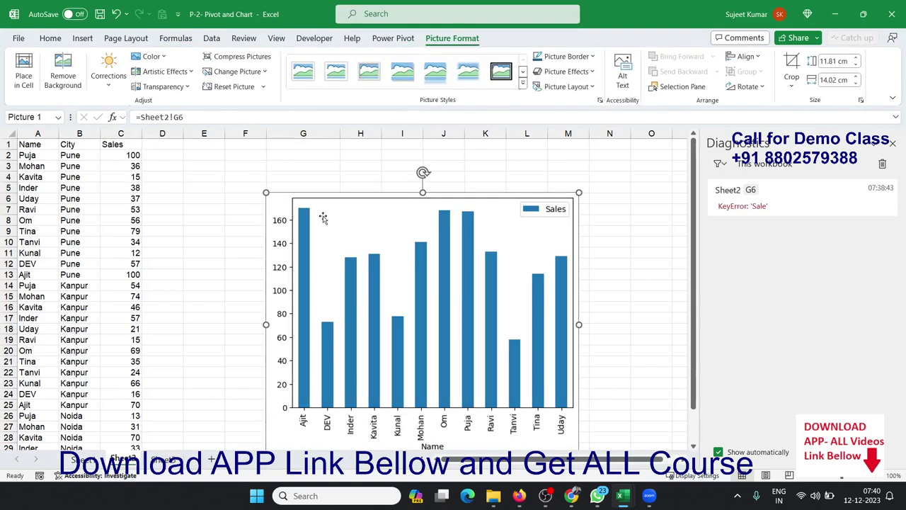
drag(324, 216, 418, 193)
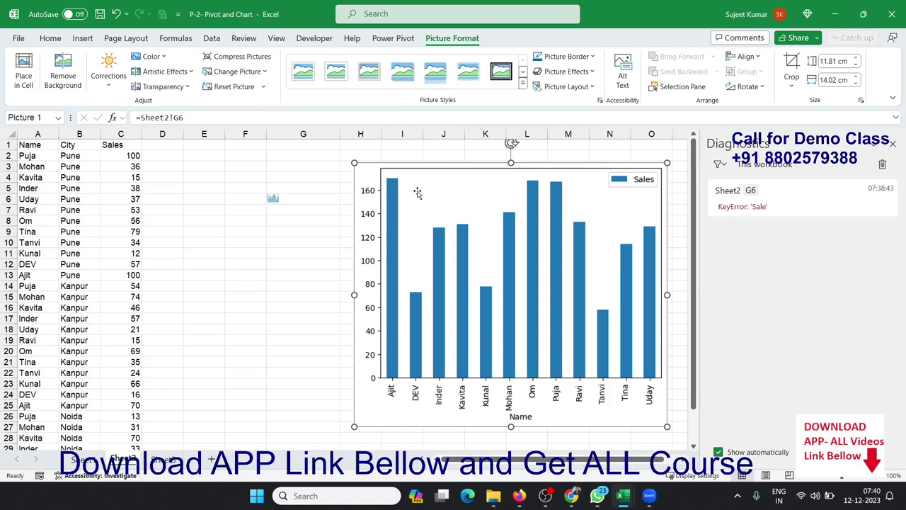
Step: Change Om's sales in C8 to 65
click(125, 223)
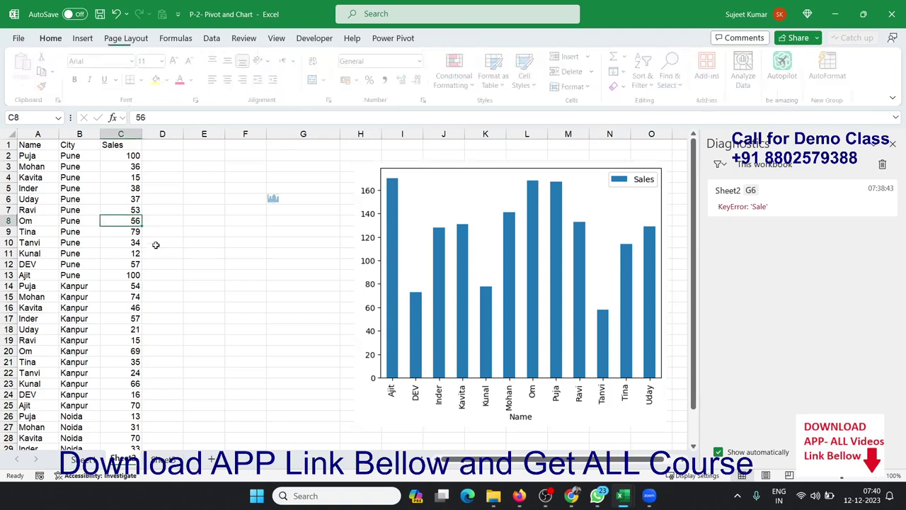
text(65)
key(Return)
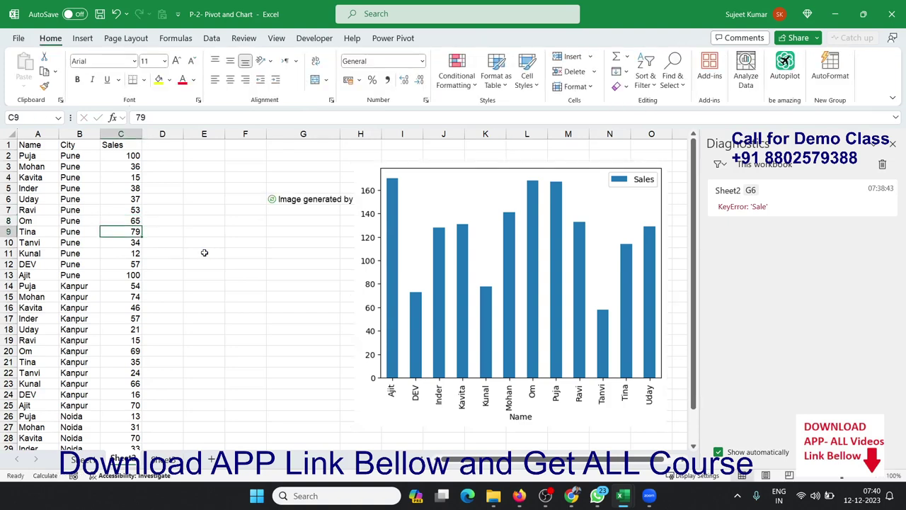
Step: Move the bar-chart picture from Sheet2 to Sheet3, shrink it, and return to Sheet2
click(396, 415)
key(Delete)
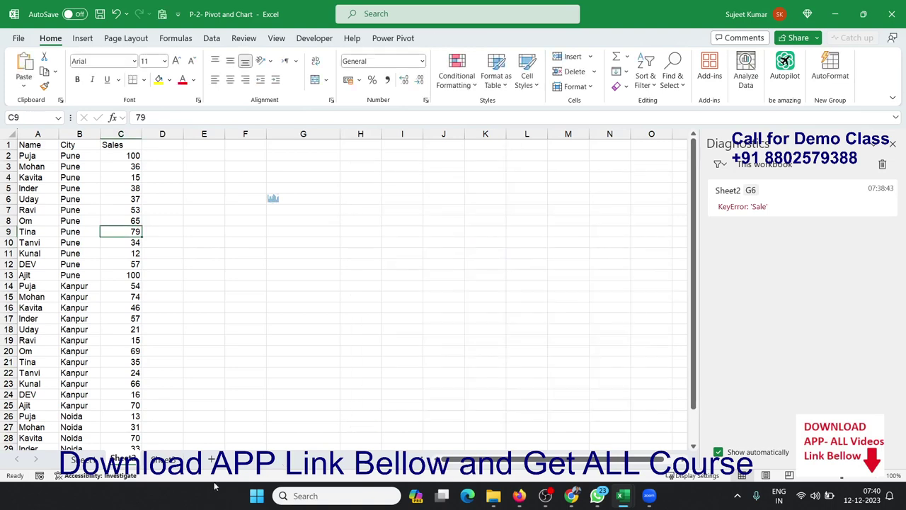
click(158, 459)
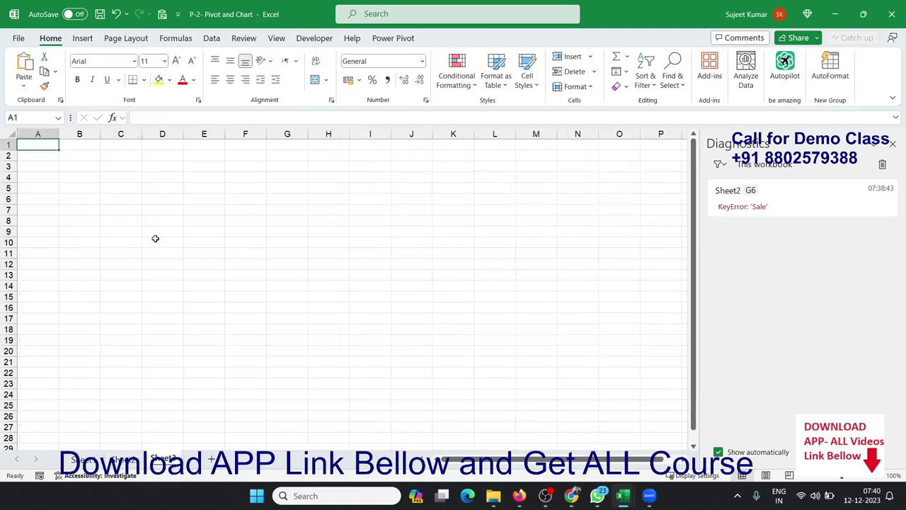
key(ctrl+v)
mouse_move(330, 391)
mouse_down()
mouse_move(297, 329)
mouse_move(425, 352)
mouse_up()
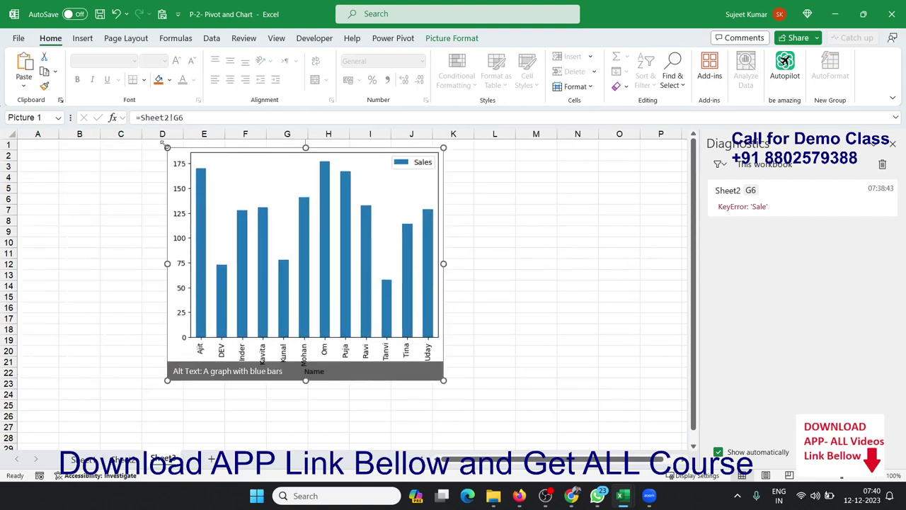
click(123, 459)
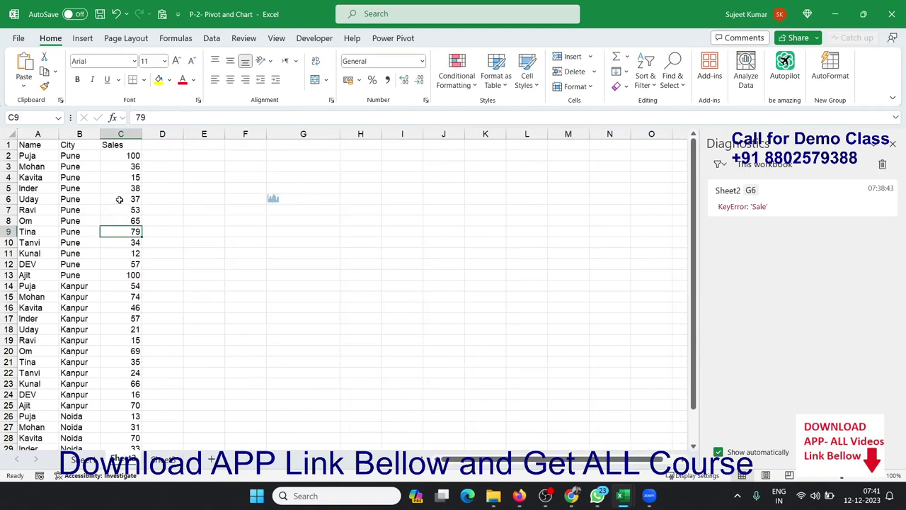
Step: Set Puja's Pune sales in C2 to 500
click(110, 164)
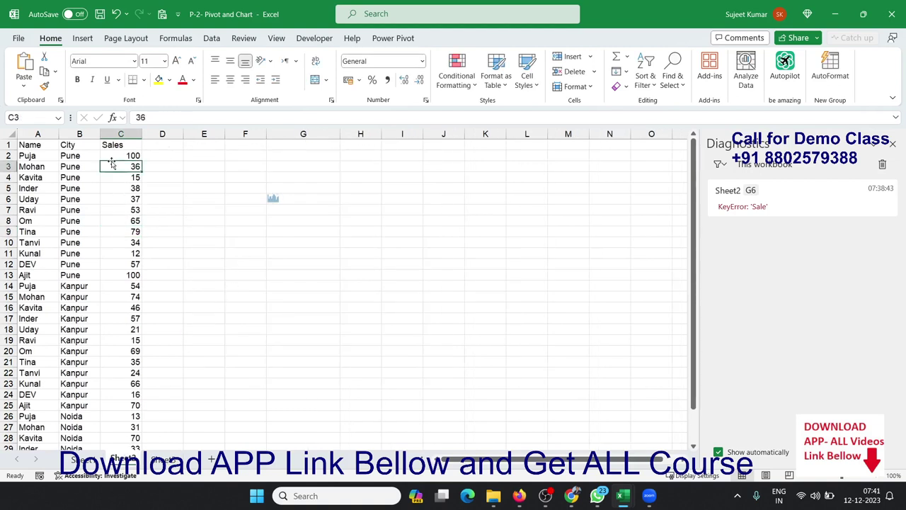
click(112, 158)
text(5)
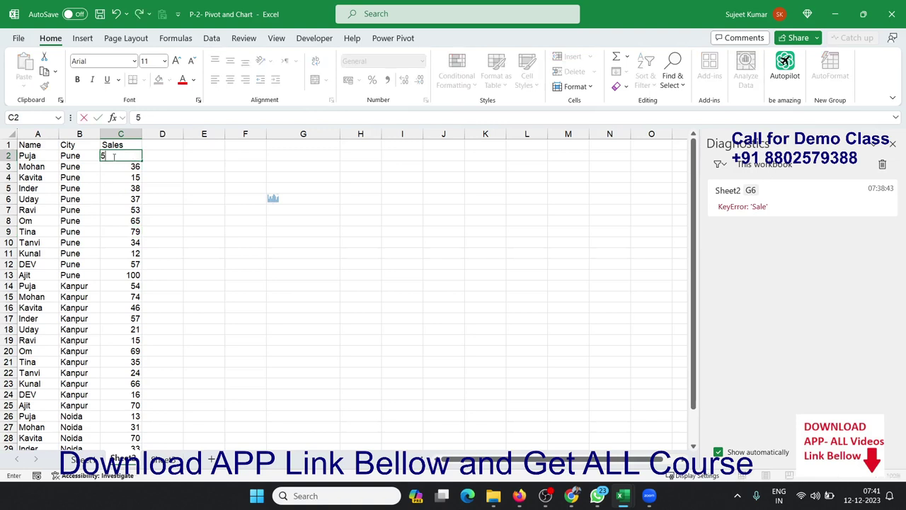
text(00)
key(Return)
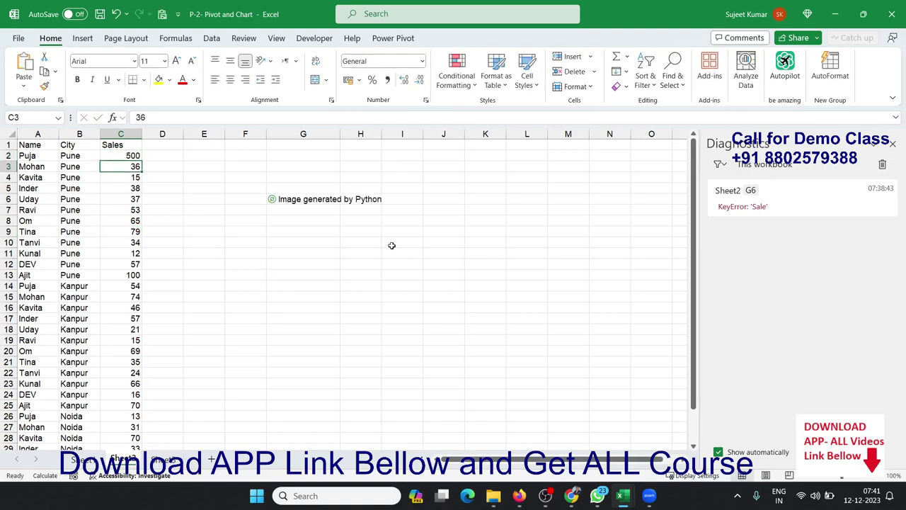
Step: Check the updated Sheet3 chart, clear the KeyError diagnostics, and bring up WhatsApp Web
click(160, 462)
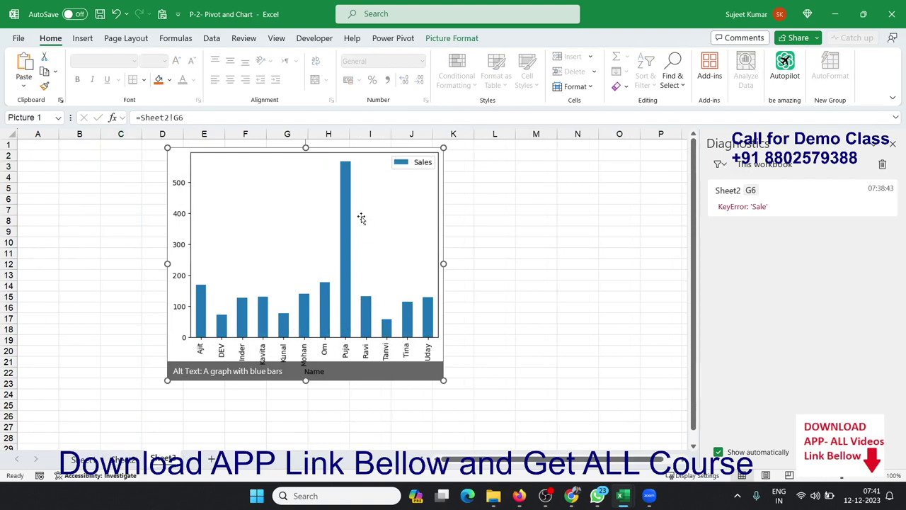
click(883, 164)
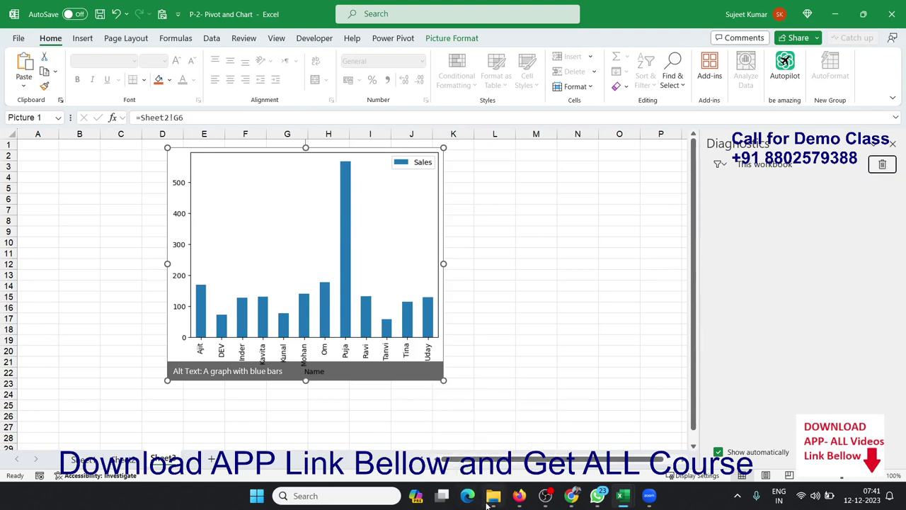
click(520, 497)
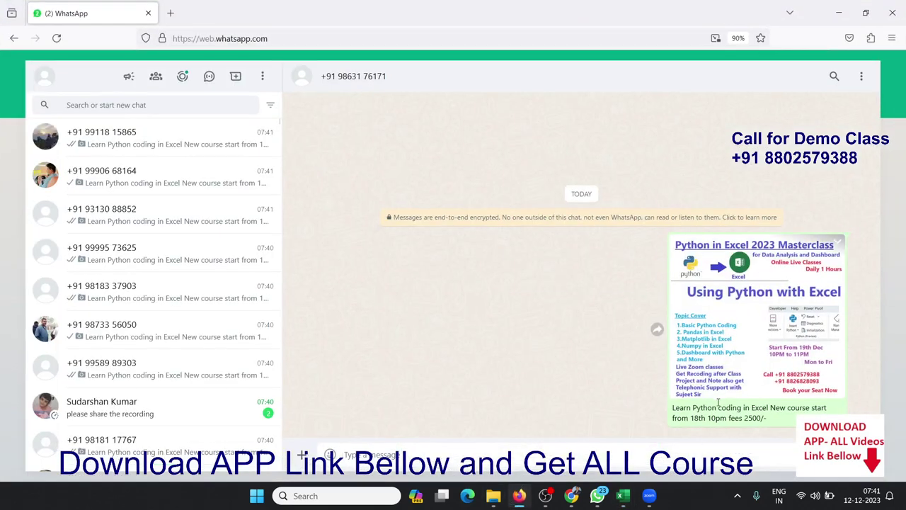
Step: Open the 'Python in Excel 2023 Masterclass' poster image full-screen in the chat
click(718, 385)
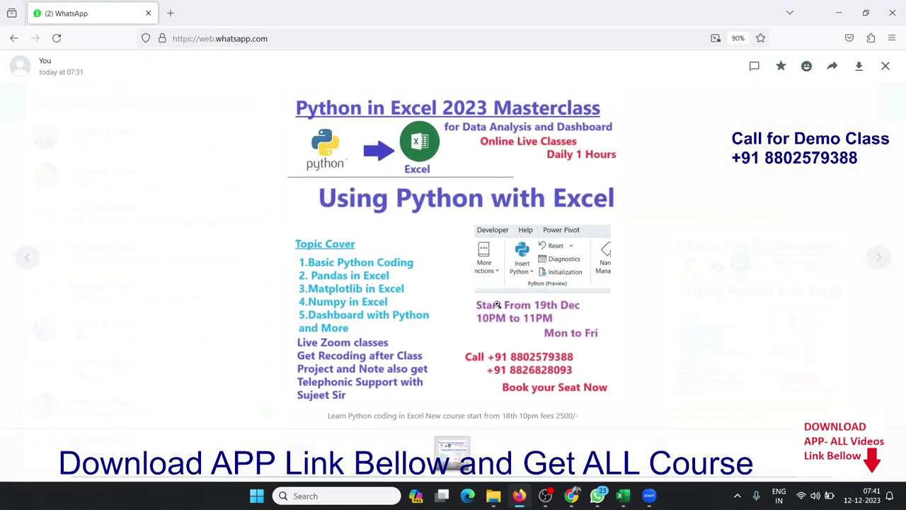